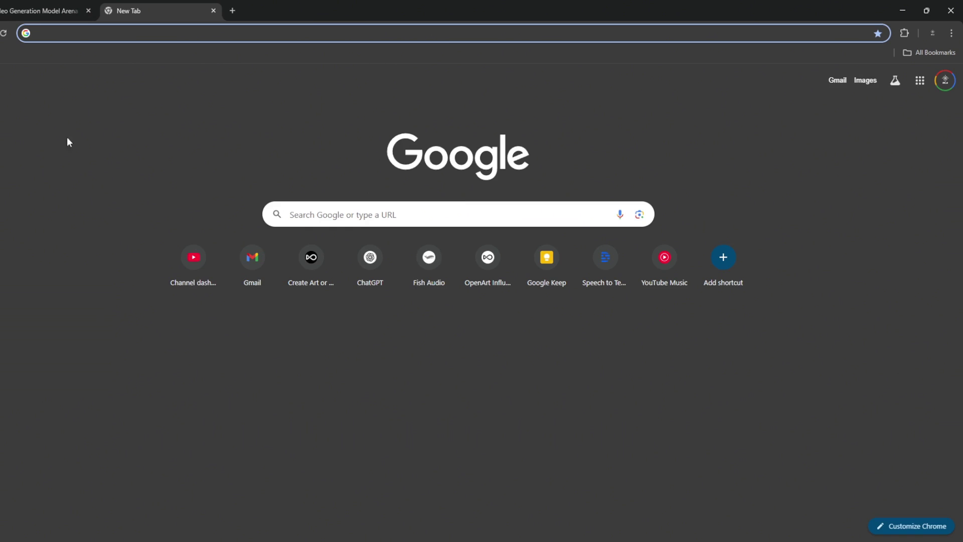
Pass the Cloudflare 'Verify you are human' check so the Artificial Analysis arena loads.
click(22, 5)
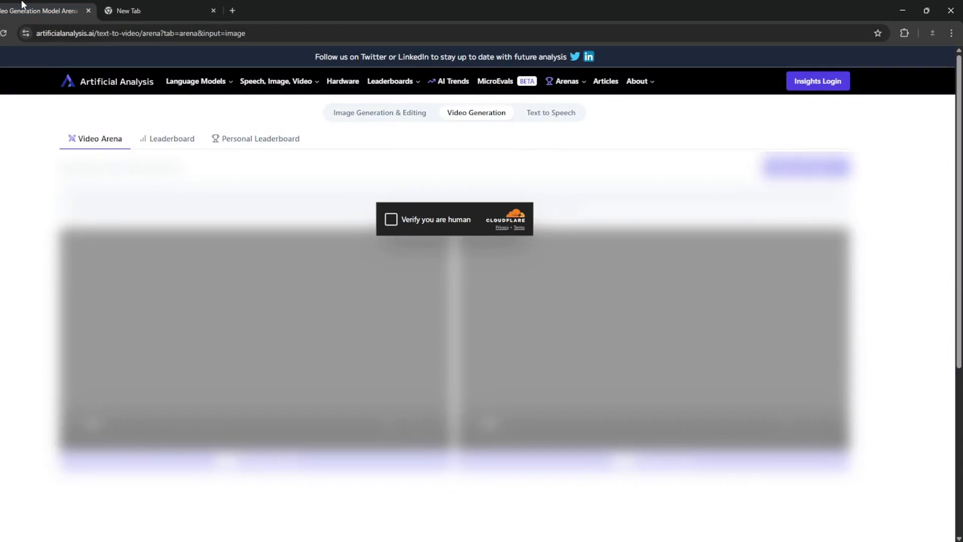
drag(155, 33, 55, 27)
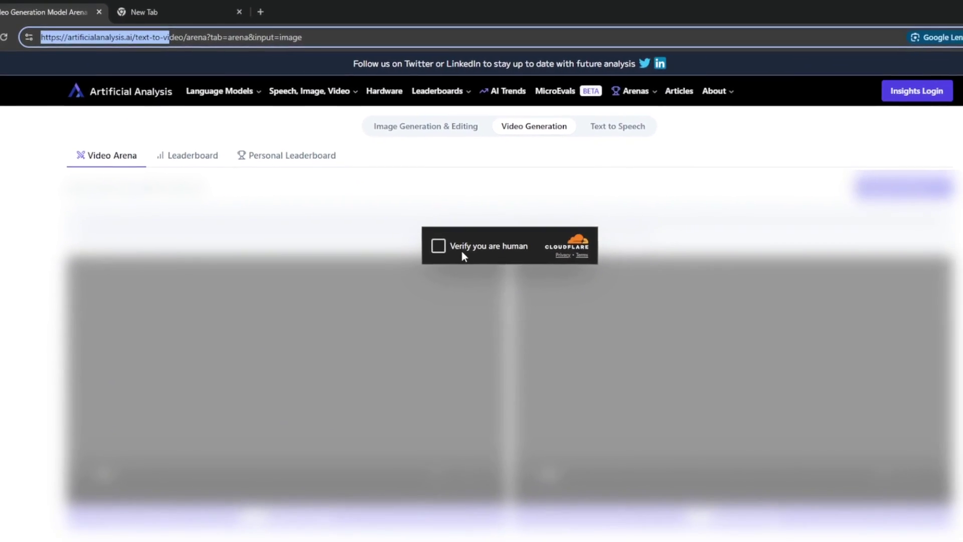
click(424, 238)
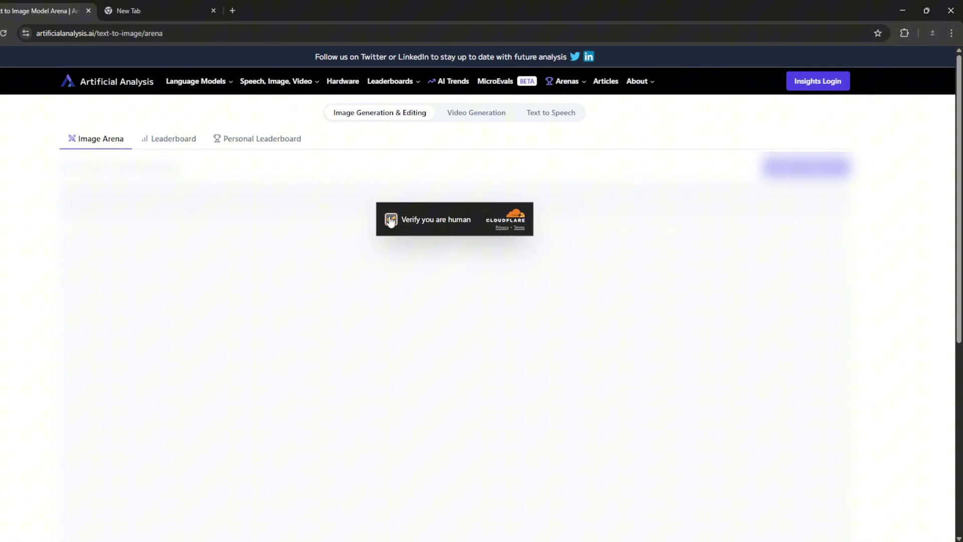
click(390, 221)
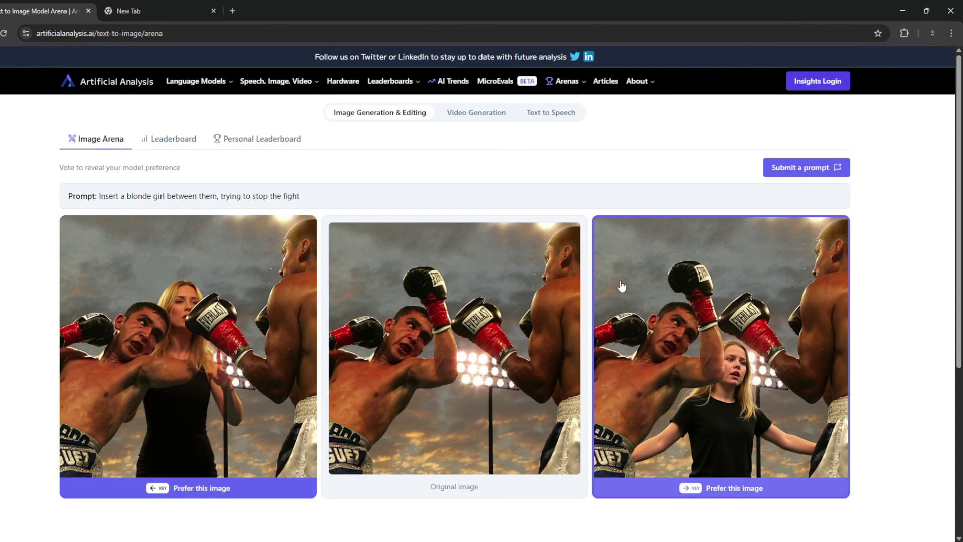
Vote for the cave kayaking and gamer videos in the video arena, then view its leaderboard.
click(473, 114)
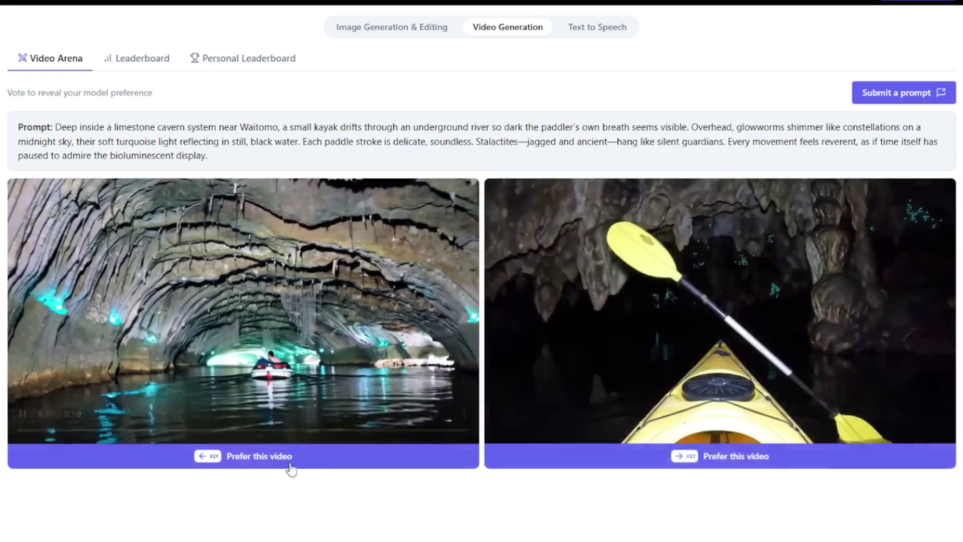
click(241, 461)
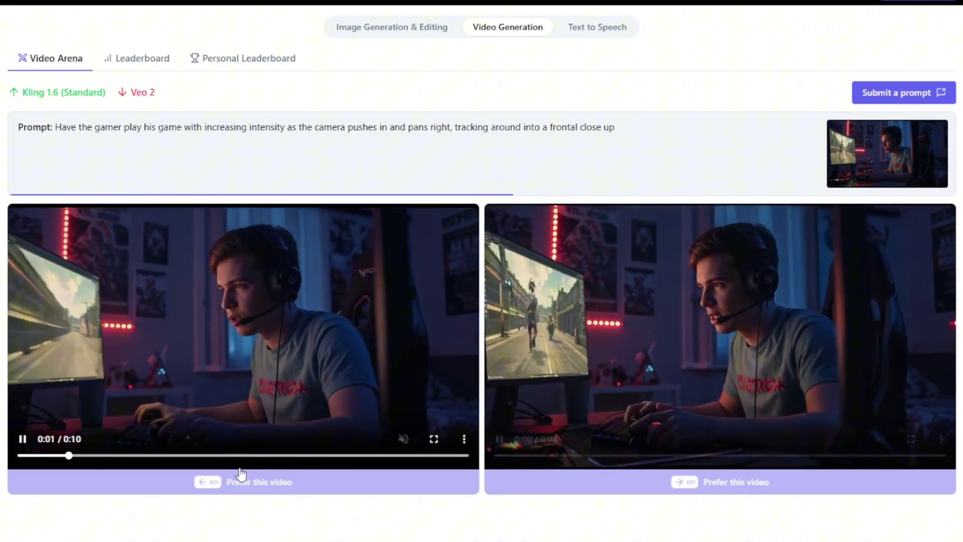
click(723, 483)
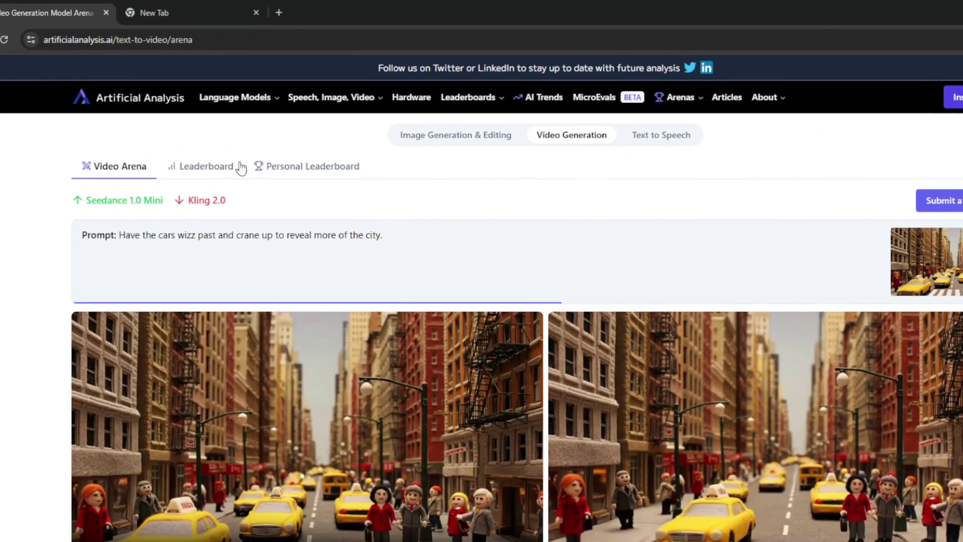
click(159, 86)
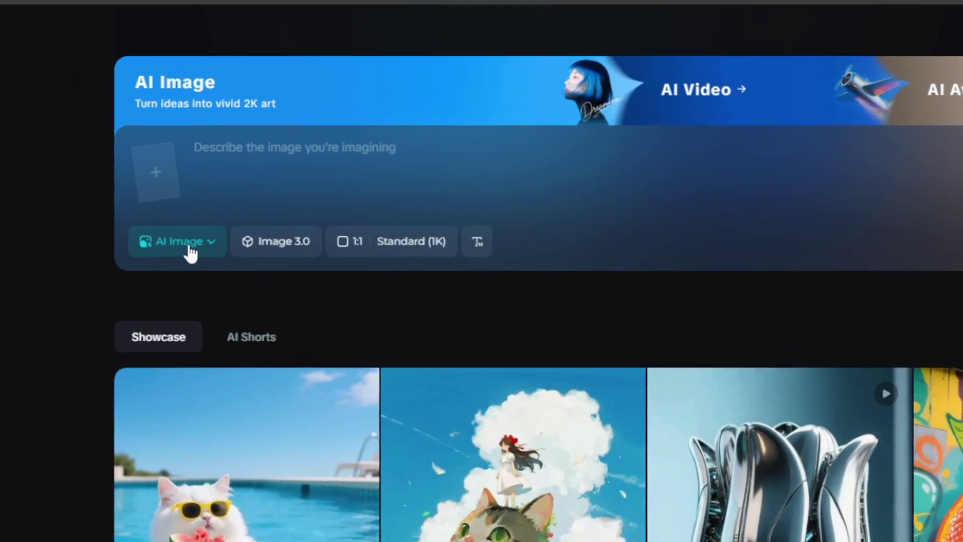
Switch Dreamina to AI Video and display its Video 3.0 and Video S2.0 Pro models.
click(189, 249)
click(192, 382)
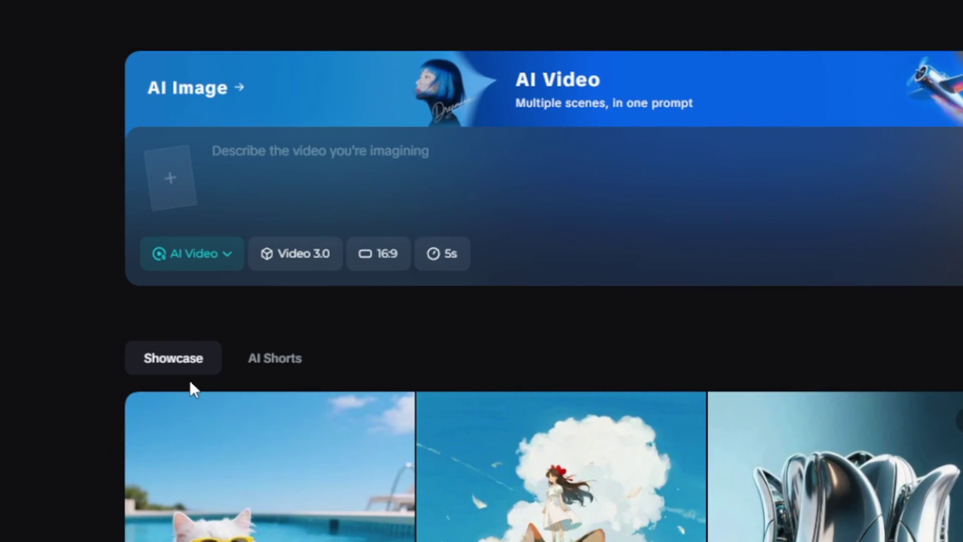
click(304, 247)
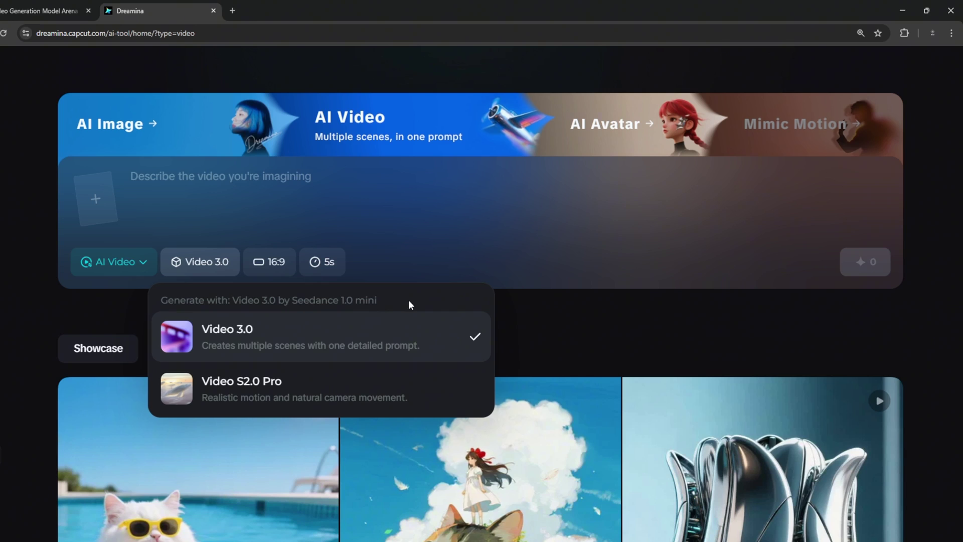
key(ctrl+minus)
key(ctrl+minus)
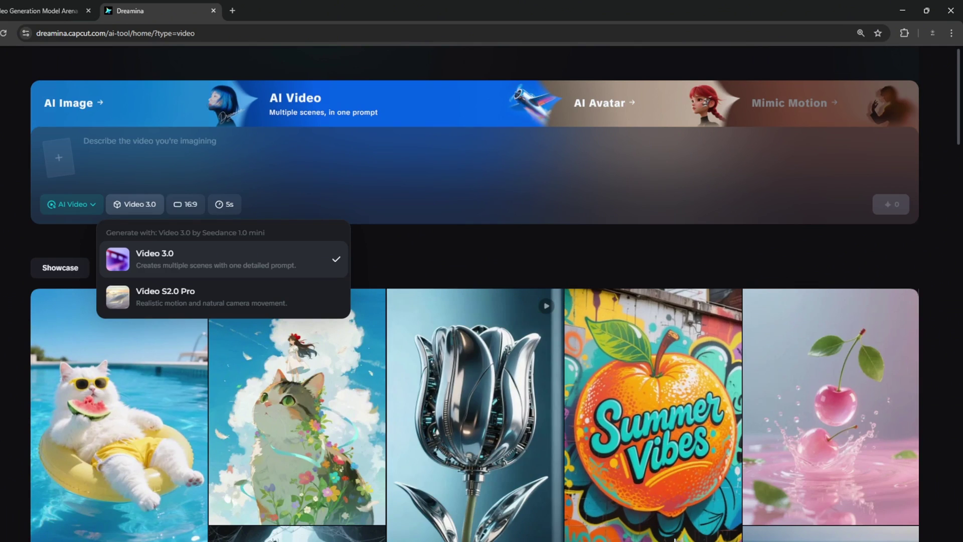
Search Google for 'mind video ai' in a new tab and open mindvideo.ai.
click(232, 11)
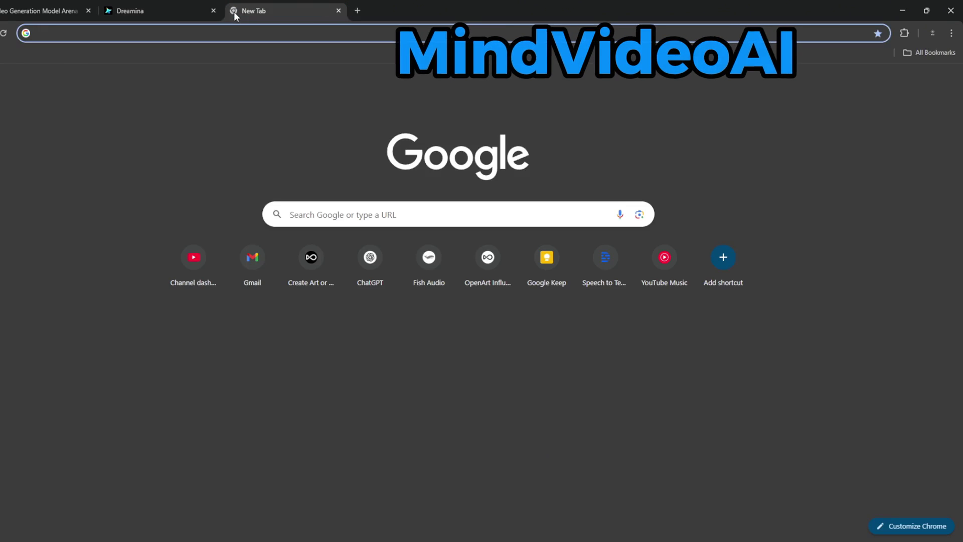
text(mind vi)
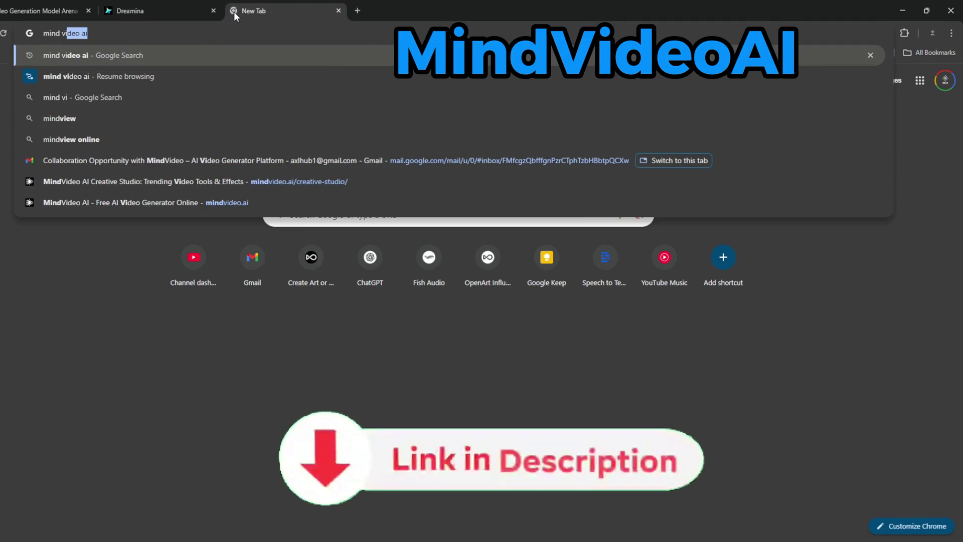
key(Return)
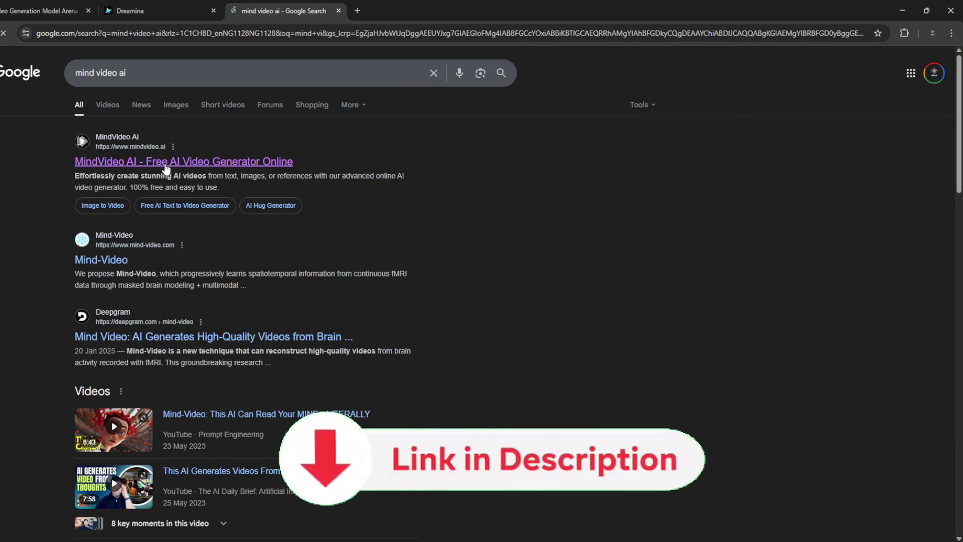
click(165, 167)
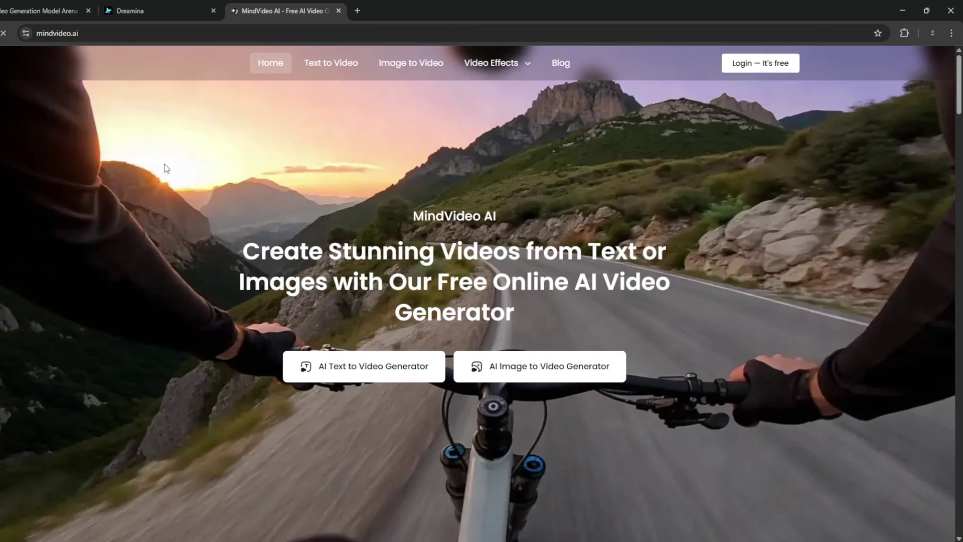
Review the top seven video arena leaderboard rows, then return to MindVideo AI.
click(142, 9)
click(46, 11)
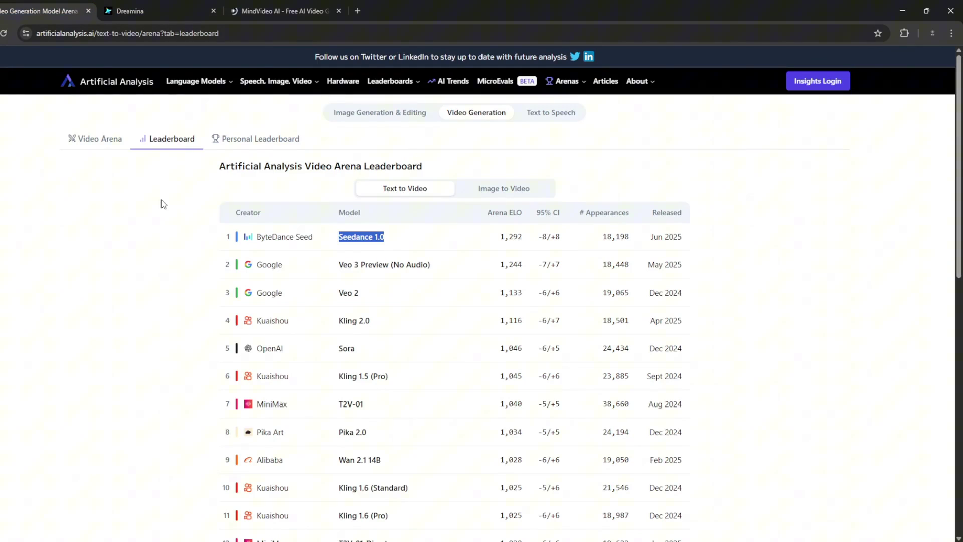
drag(242, 227, 563, 407)
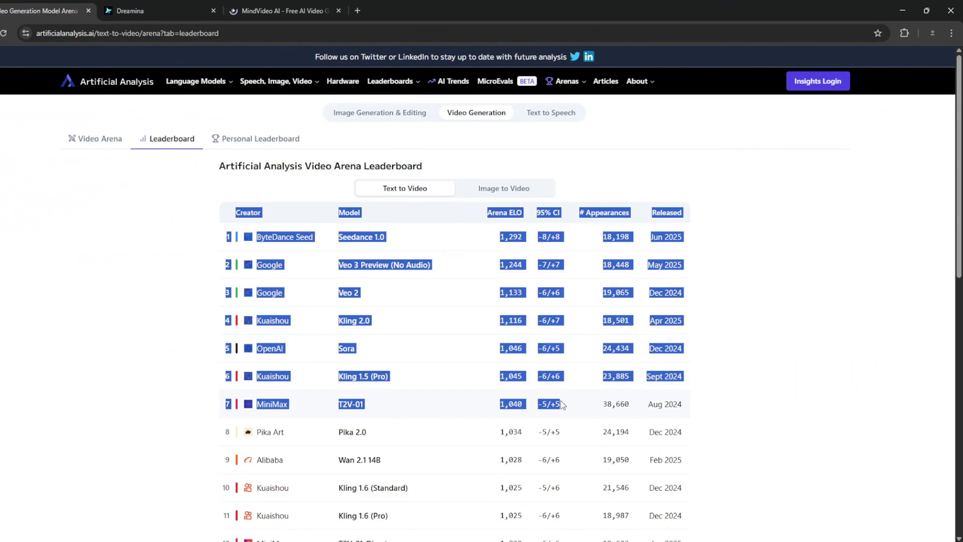
click(281, 10)
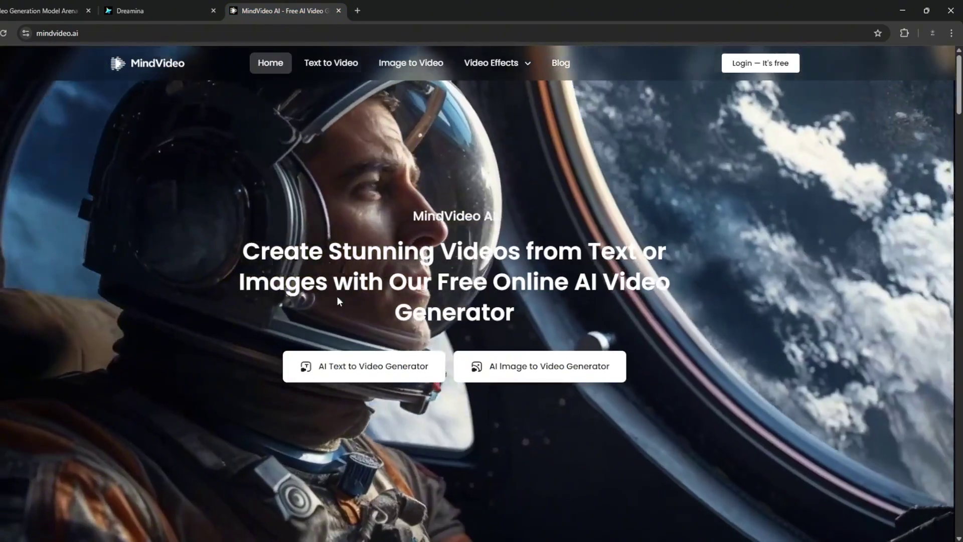
Browse the MindVideo AI homepage headline and its trending video effects.
scroll(472, 488, down, 2)
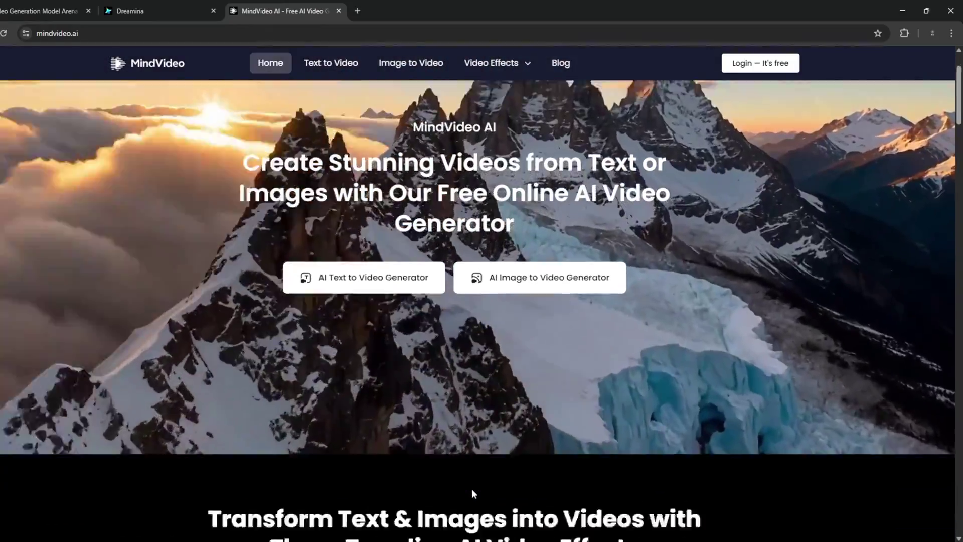
scroll(471, 488, up, 2)
mouse_move(260, 250)
mouse_down()
mouse_move(685, 264)
mouse_move(708, 301)
mouse_up()
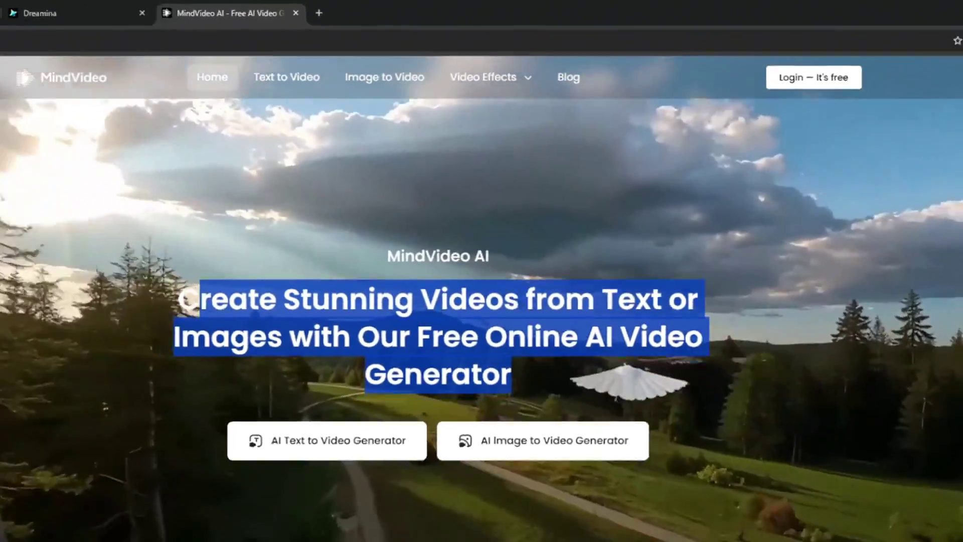
scroll(273, 187, down, 10)
drag(207, 186, 776, 209)
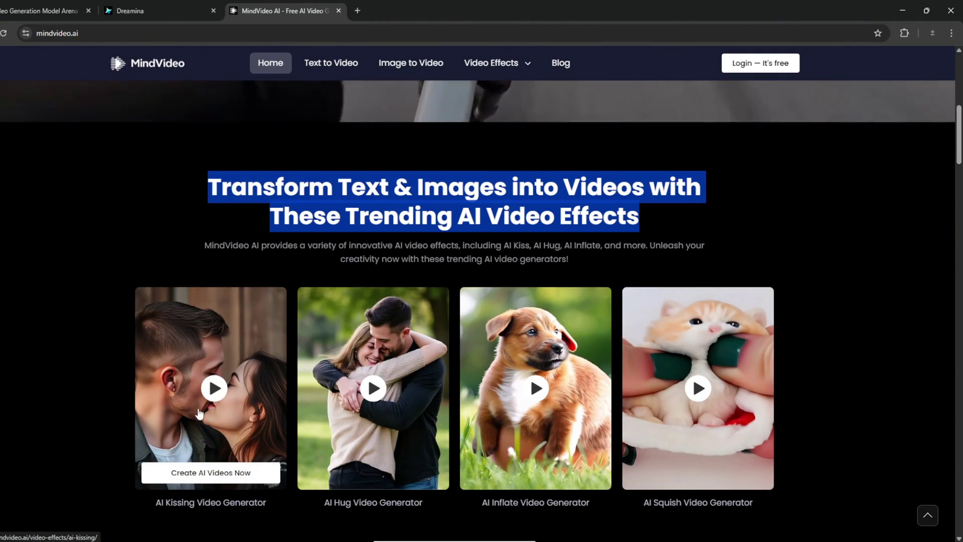
Preview the AI Kissing and AI Hug video effect generators.
click(199, 413)
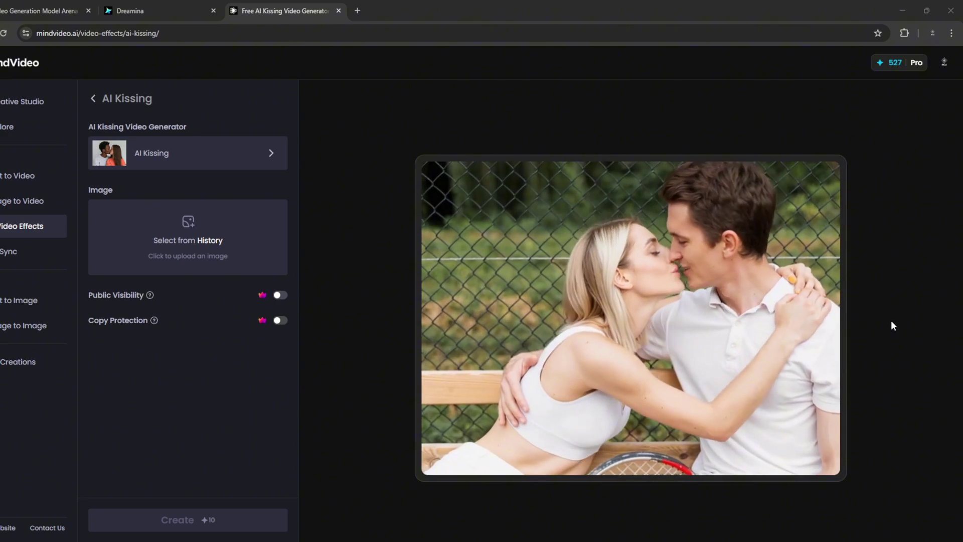
key(alt+Left)
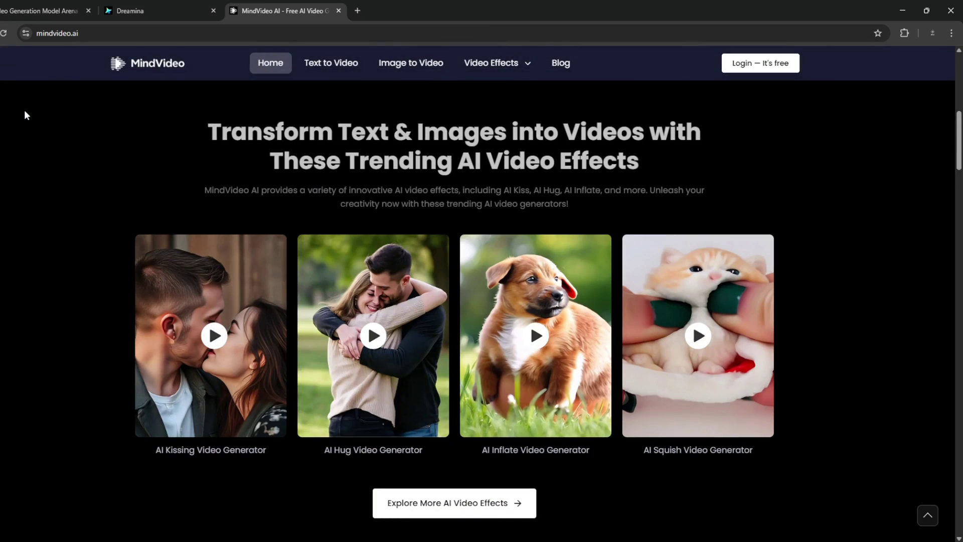
click(369, 331)
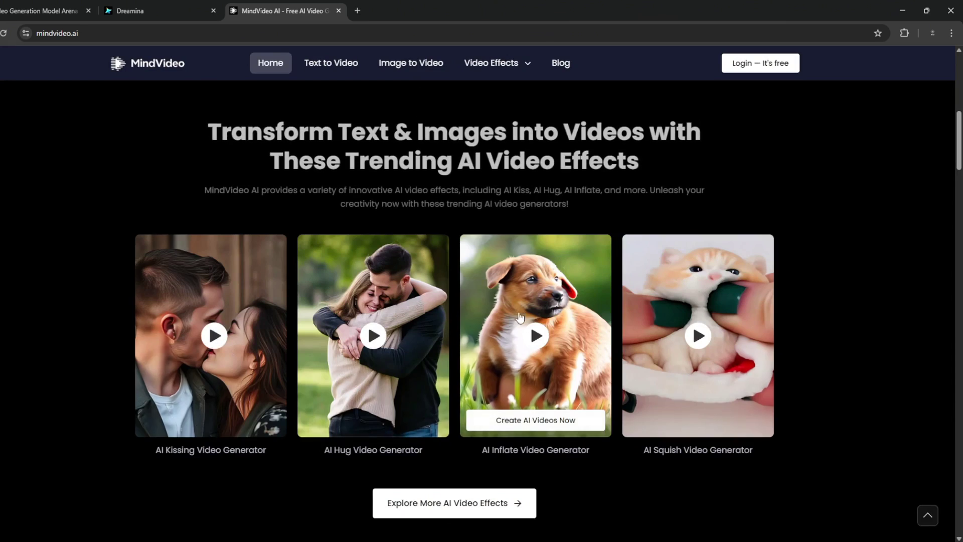
Scroll past the Why Choose and Features sections to the Privacy and Data Security block.
scroll(514, 379, down, 5)
scroll(517, 377, down, 4)
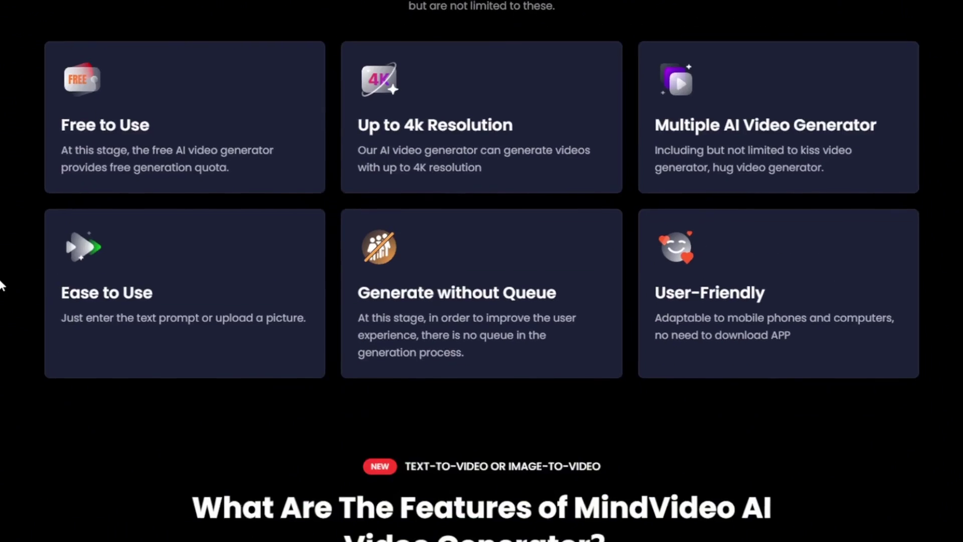
scroll(11, 280, down, 2)
scroll(30, 286, down, 2)
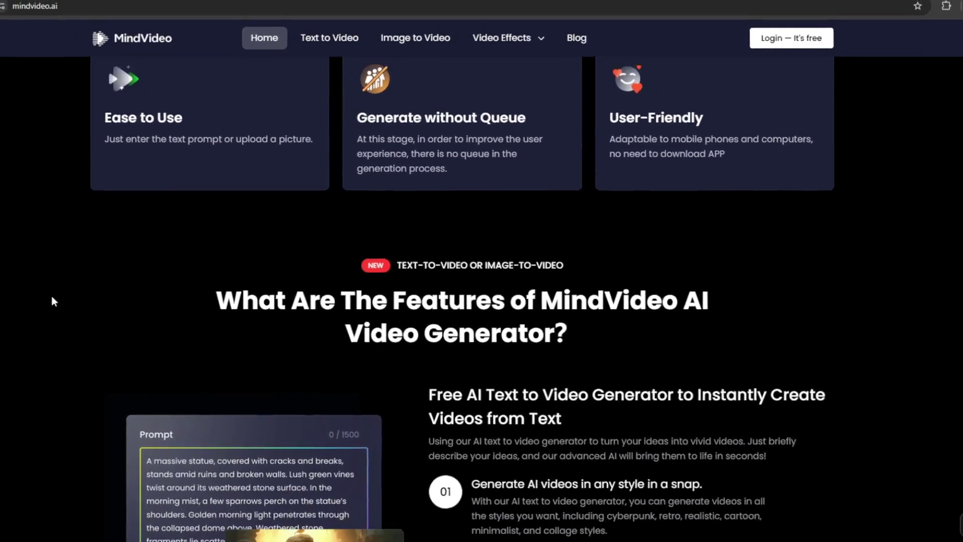
scroll(50, 303, down, 3)
scroll(137, 339, down, 10)
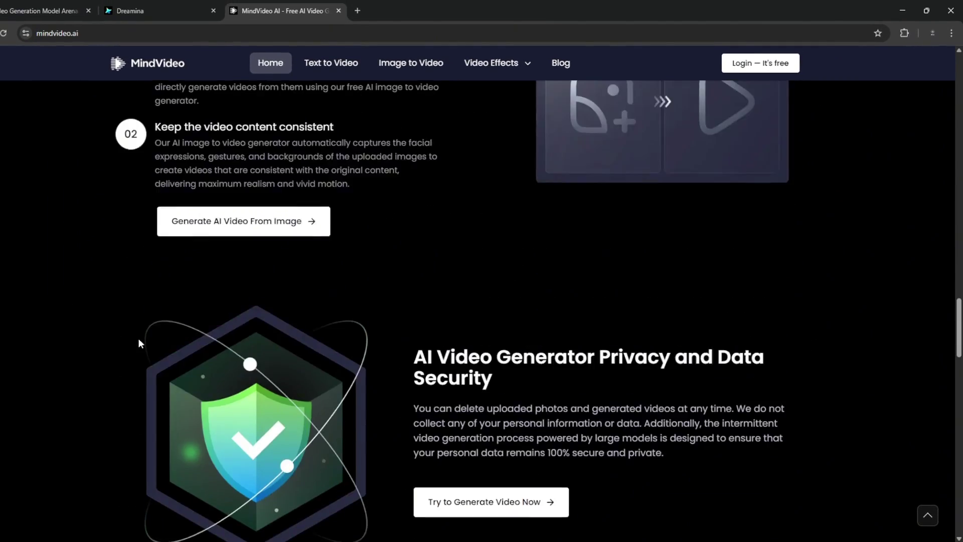
scroll(137, 338, down, 7)
scroll(137, 338, up, 7)
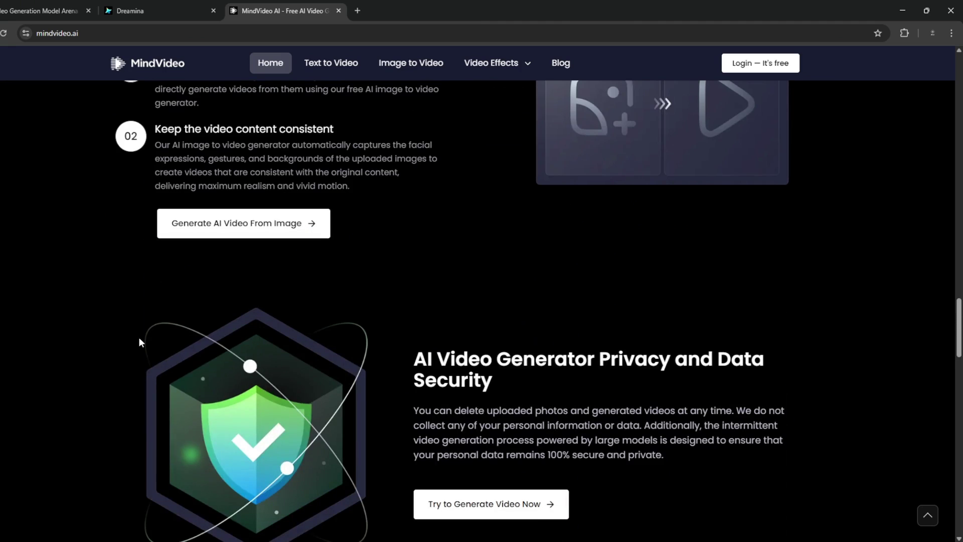
Open the Text to Video generator and browse its model list for Kling 2.1 Master.
click(321, 63)
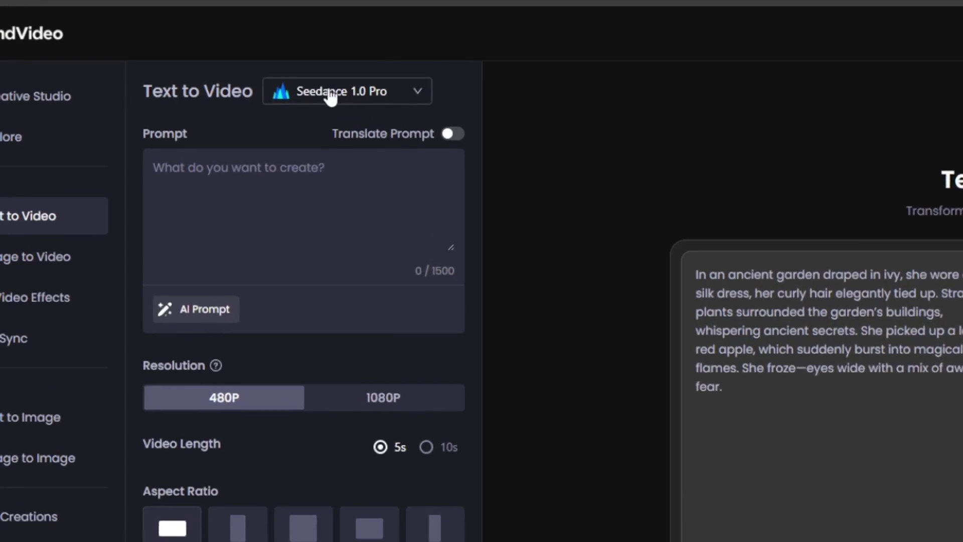
click(188, 100)
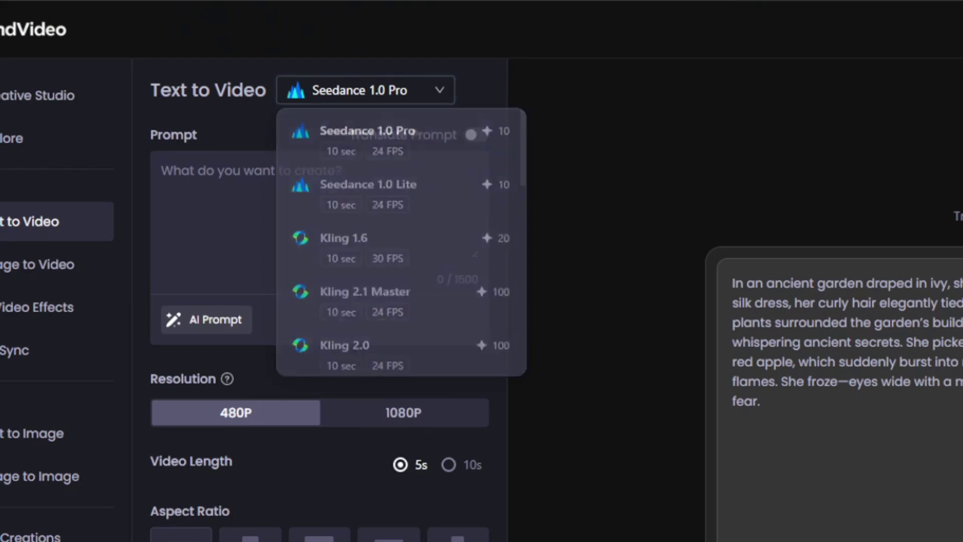
click(391, 91)
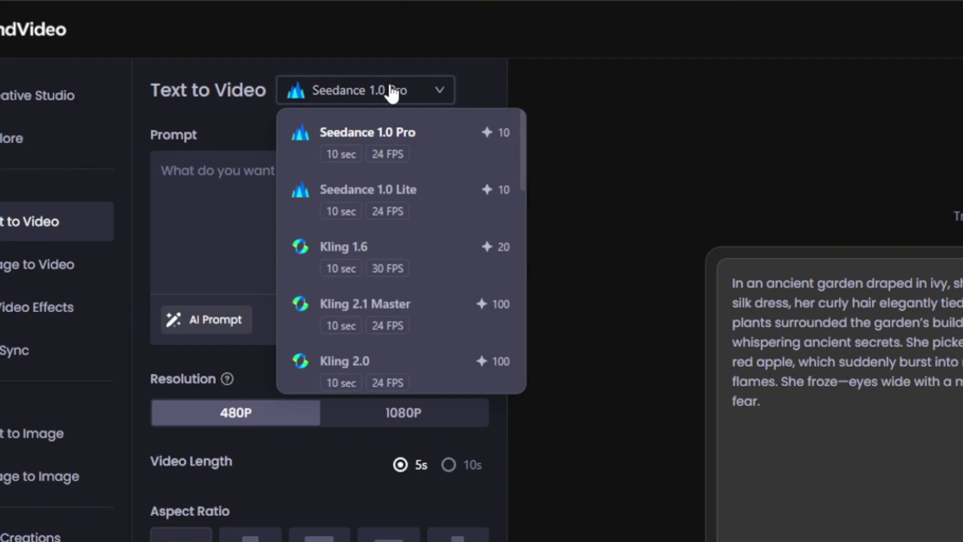
scroll(421, 246, down, 2)
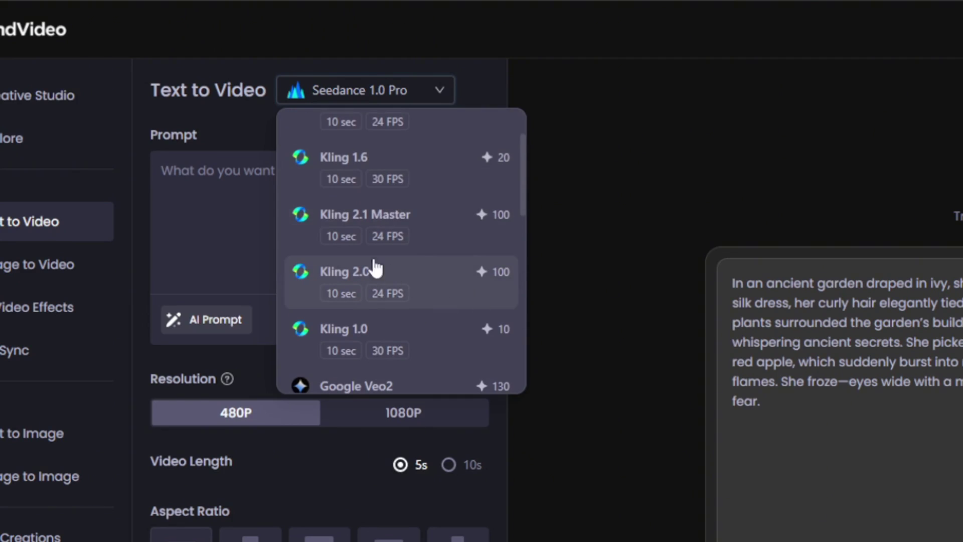
scroll(376, 275, down, 4)
scroll(356, 250, up, 1)
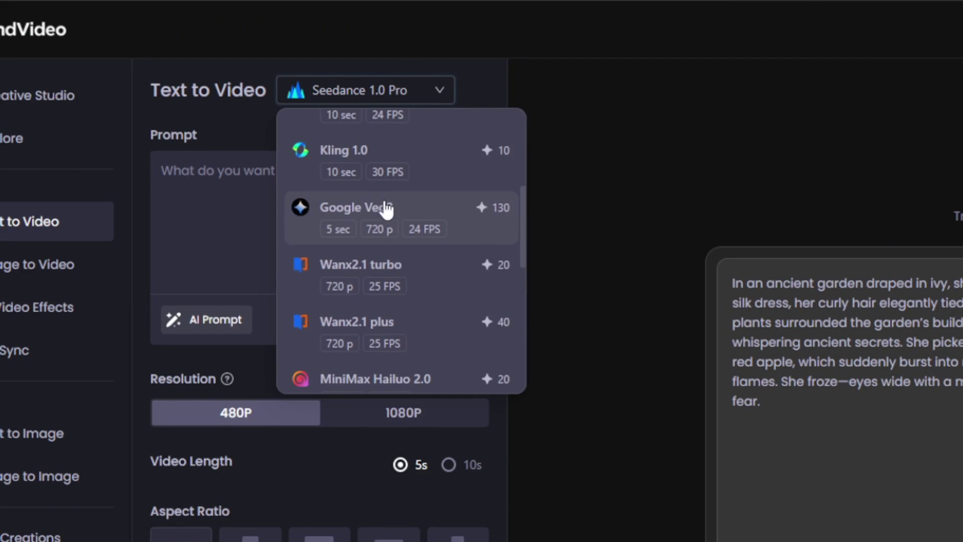
scroll(434, 266, down, 5)
scroll(434, 266, down, 5)
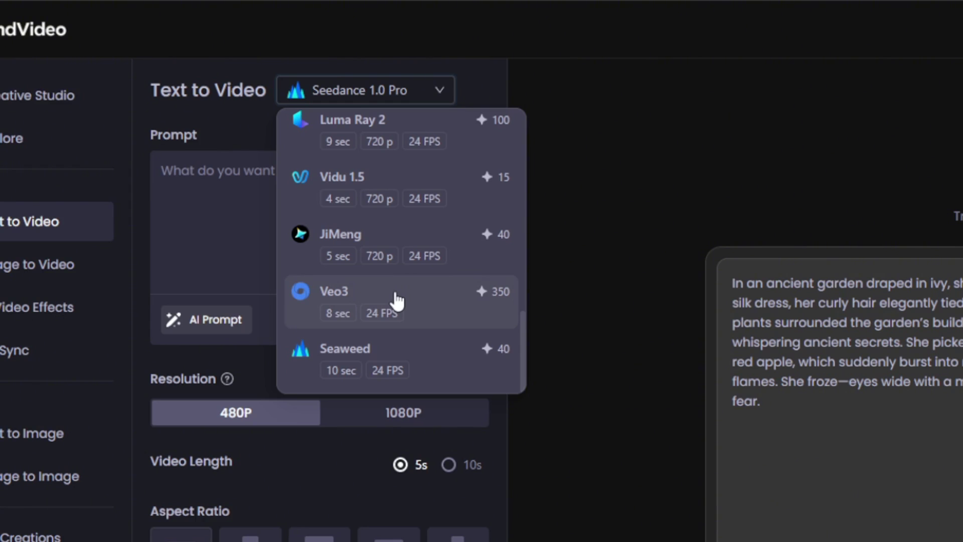
scroll(397, 300, up, 10)
scroll(397, 300, down, 3)
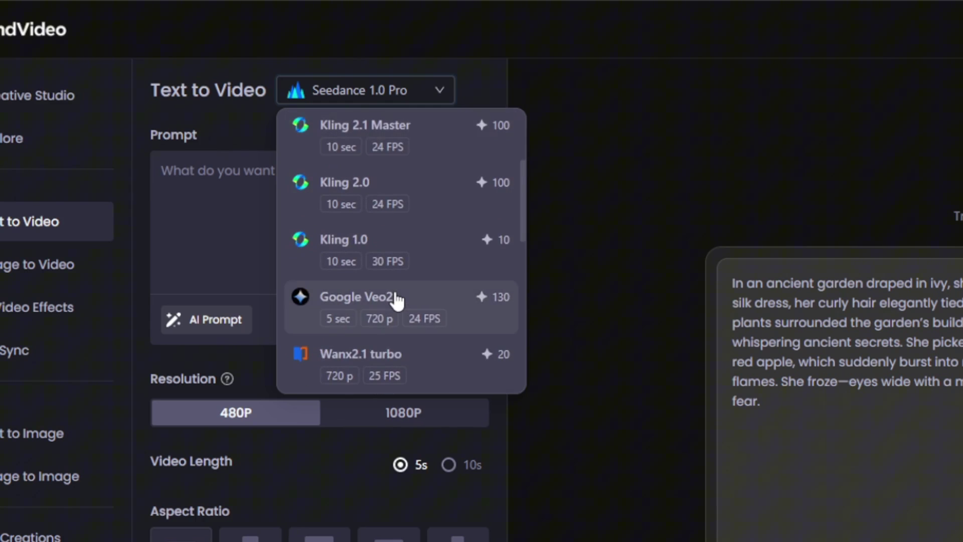
scroll(398, 300, up, 1)
scroll(432, 213, up, 1)
Select Kling 2.1 Master, enter the dog-in-the-forest prompt, and keep 16:9 aspect ratio.
click(439, 219)
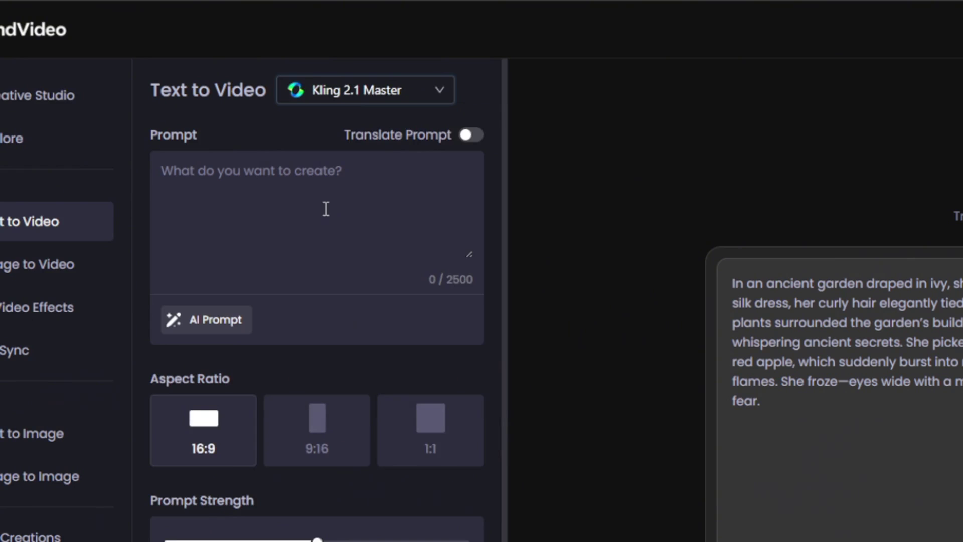
text(A)
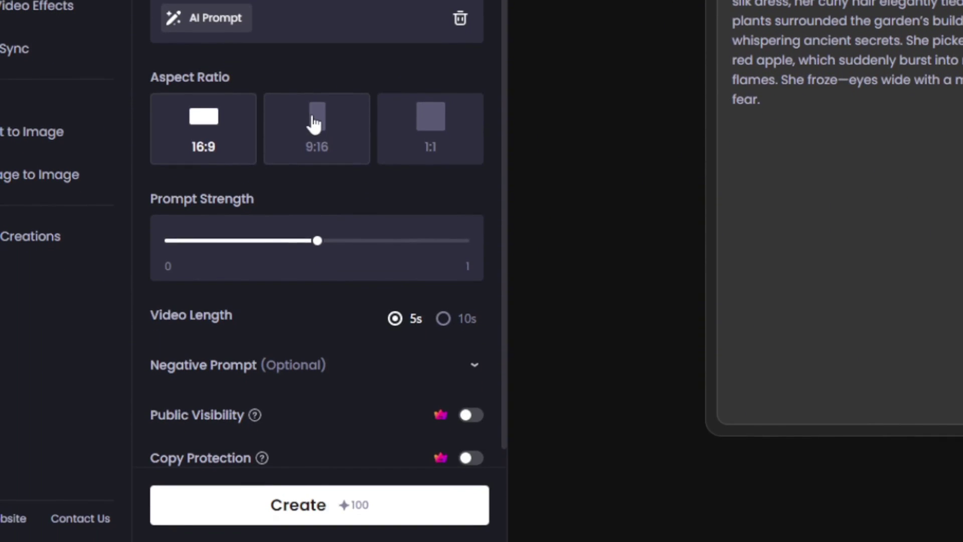
click(314, 124)
click(427, 129)
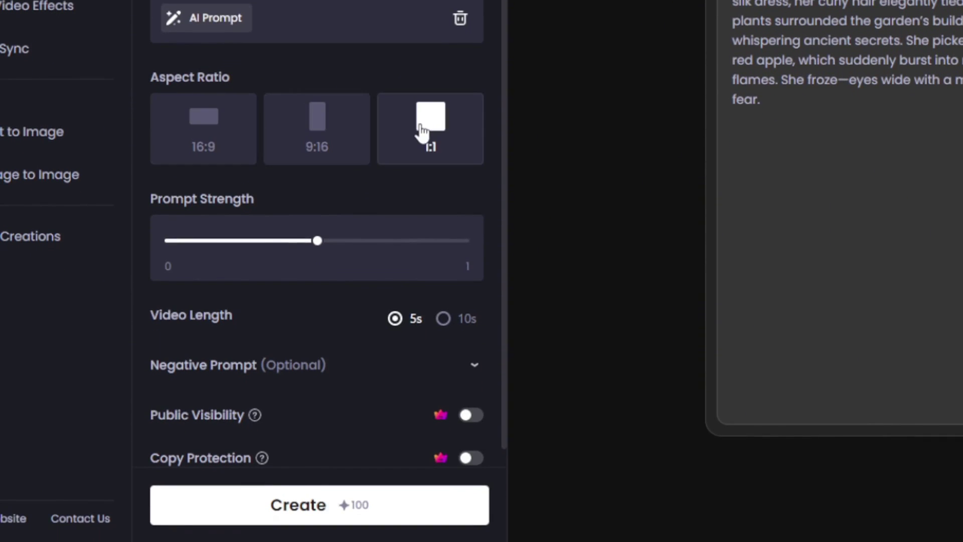
click(209, 136)
Set prompt strength to 0.6, keep 5-second length and copy protection off.
drag(317, 241, 348, 241)
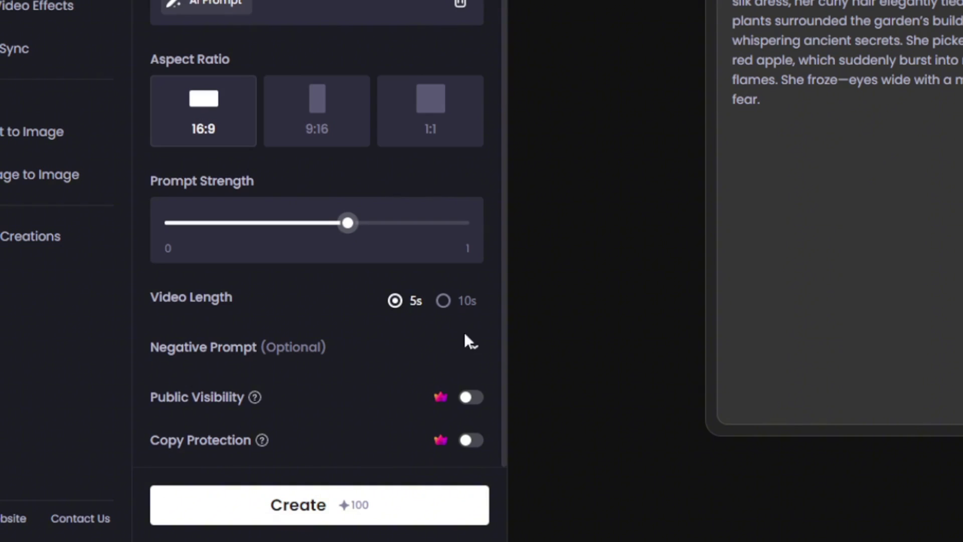
click(443, 301)
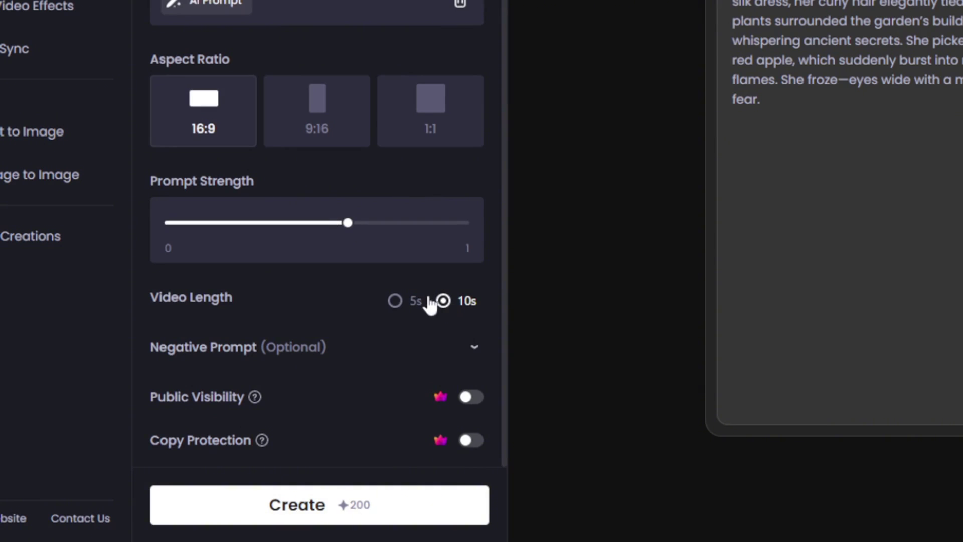
click(395, 301)
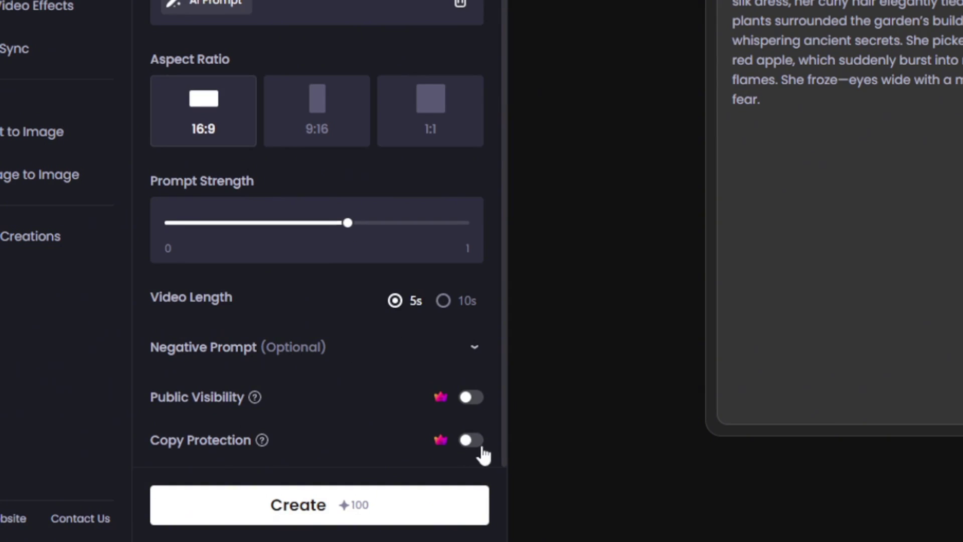
click(472, 448)
click(472, 441)
Add a negative prompt excluding blurring, low resolution and morphing, and create the video.
click(473, 347)
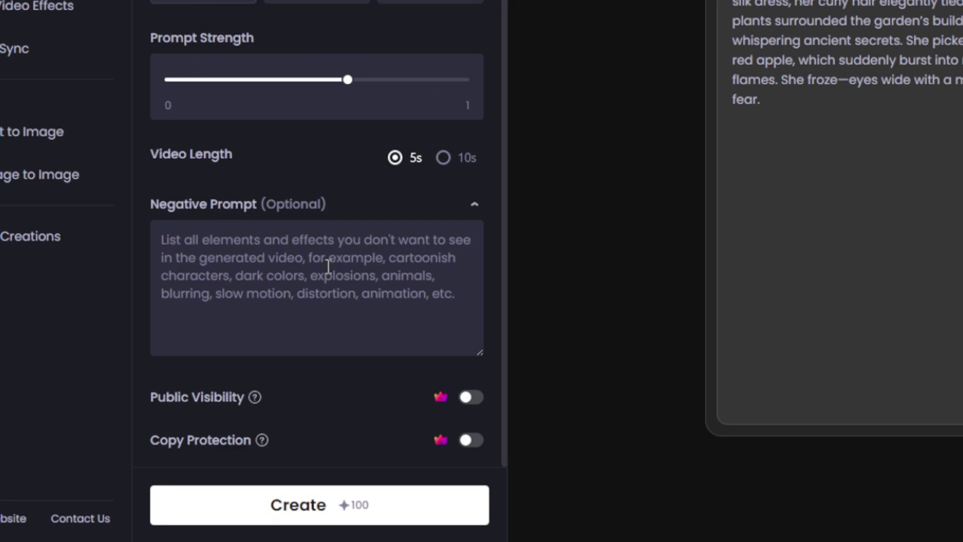
click(290, 241)
text(blurring, low resolution, morphing)
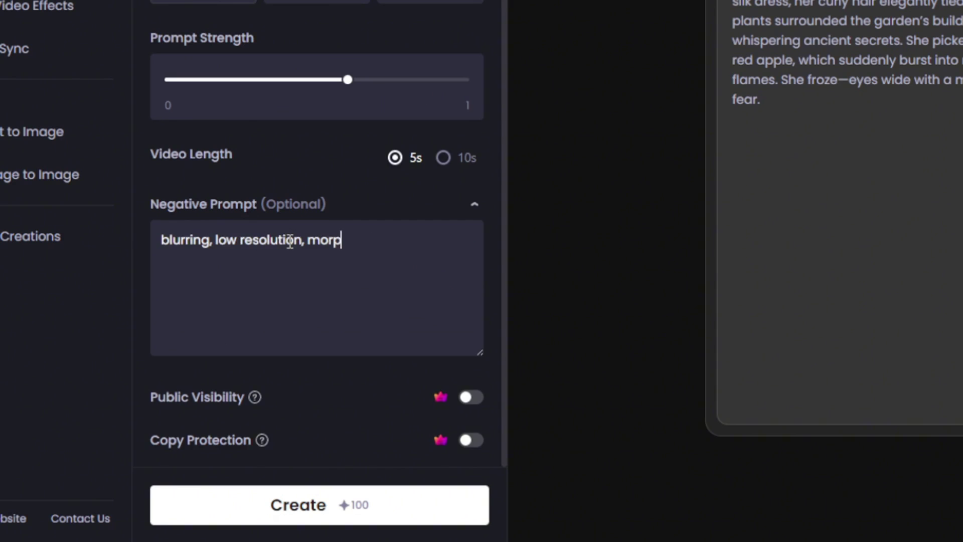
click(278, 506)
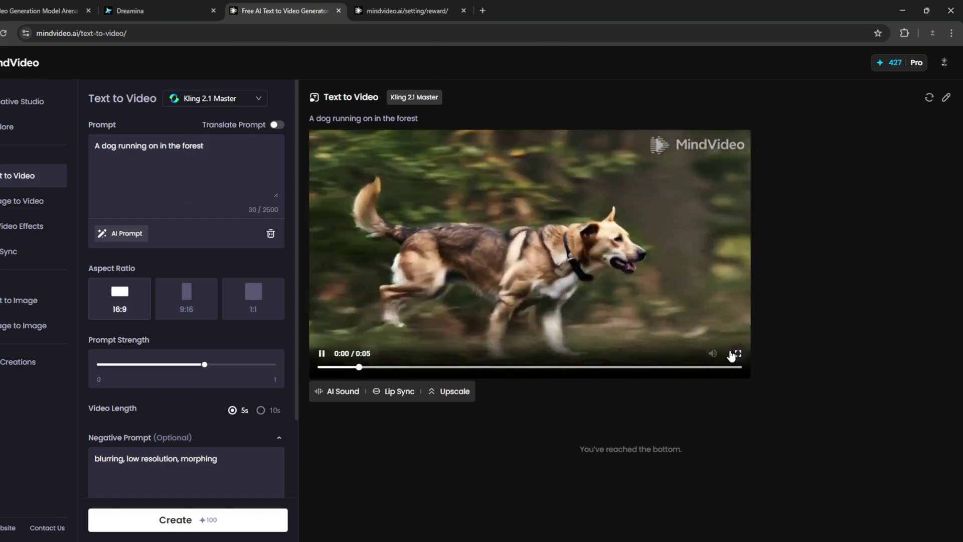
Watch the Kling result, then regenerate the dog video with Seedance 1.0 Pro at 1080P.
click(738, 353)
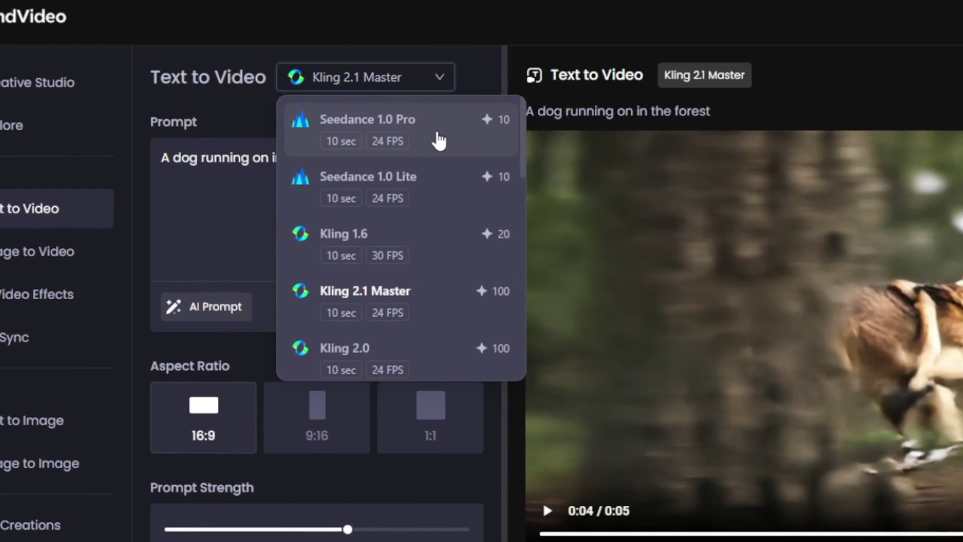
click(437, 141)
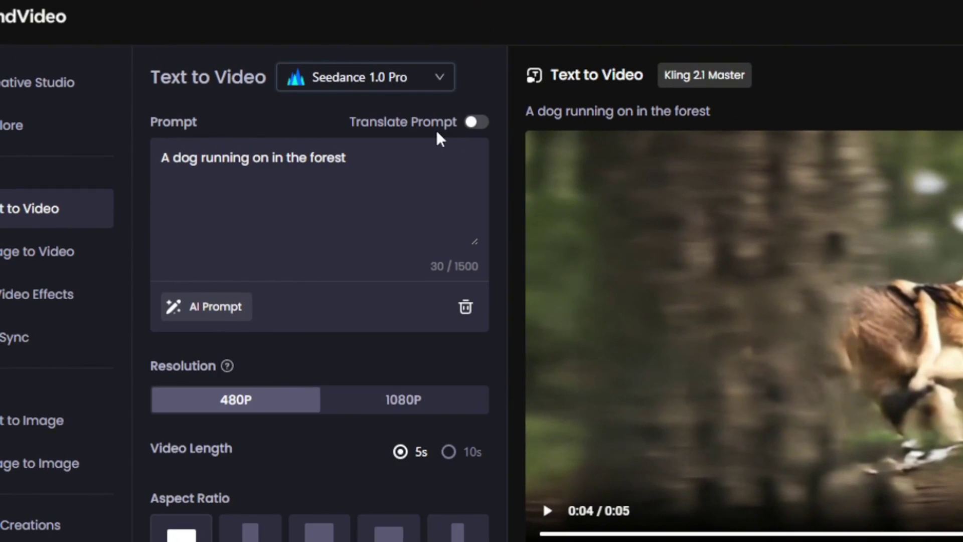
click(392, 407)
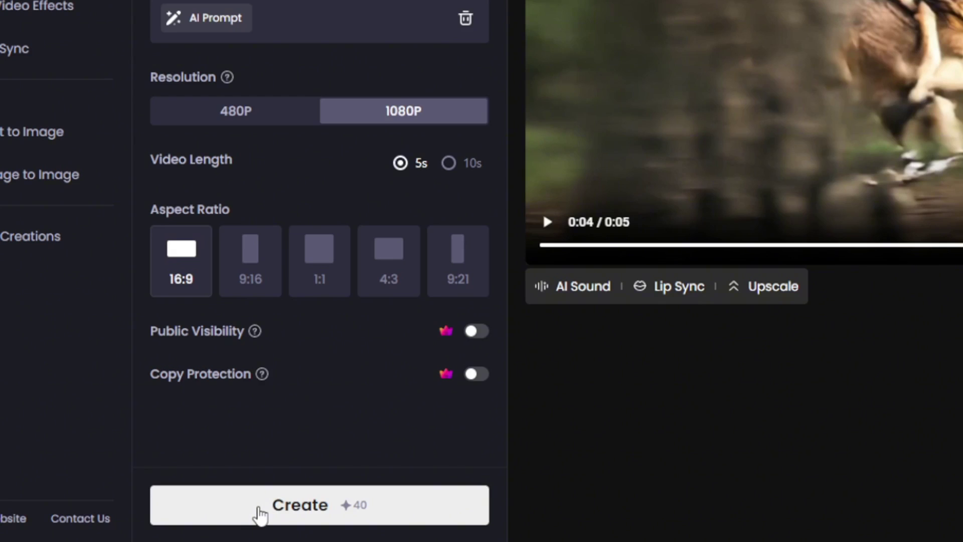
click(258, 512)
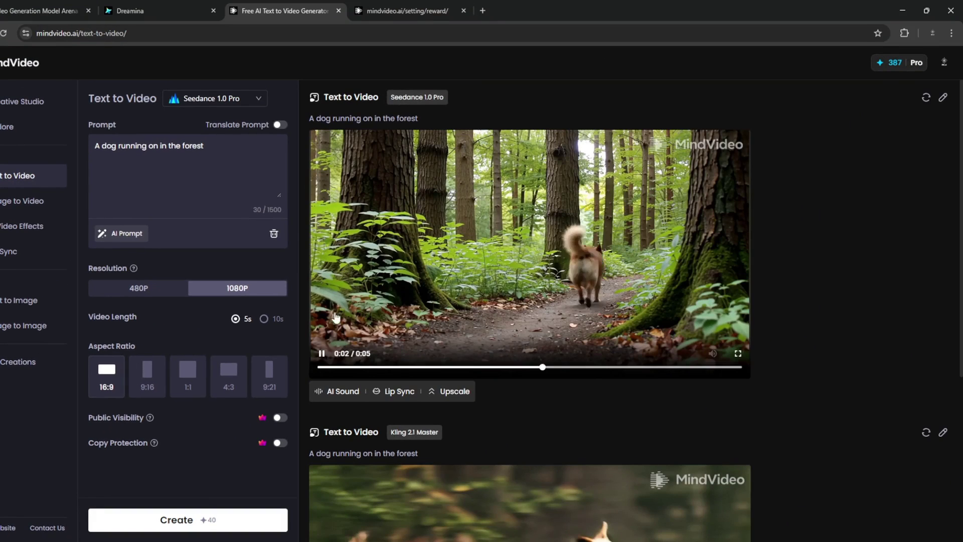
drag(656, 366, 451, 369)
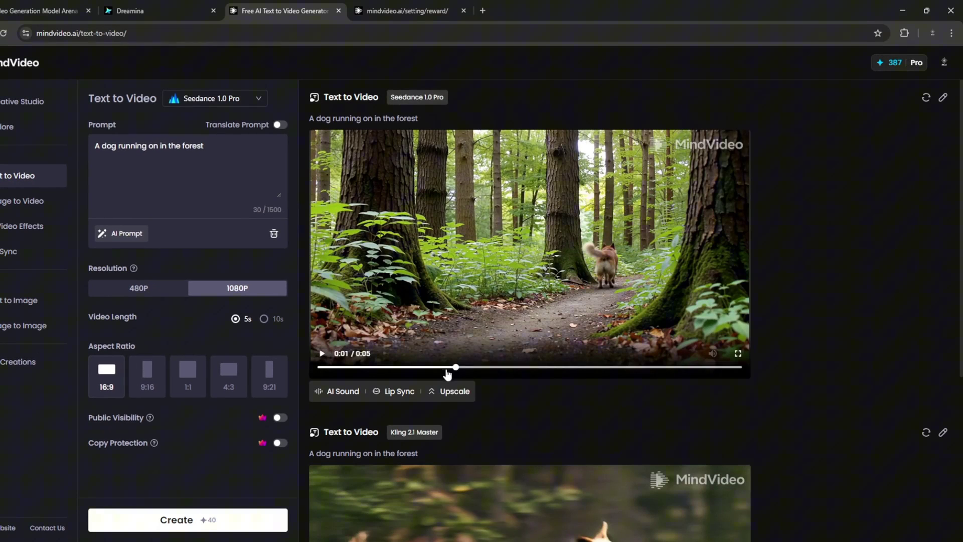
click(324, 354)
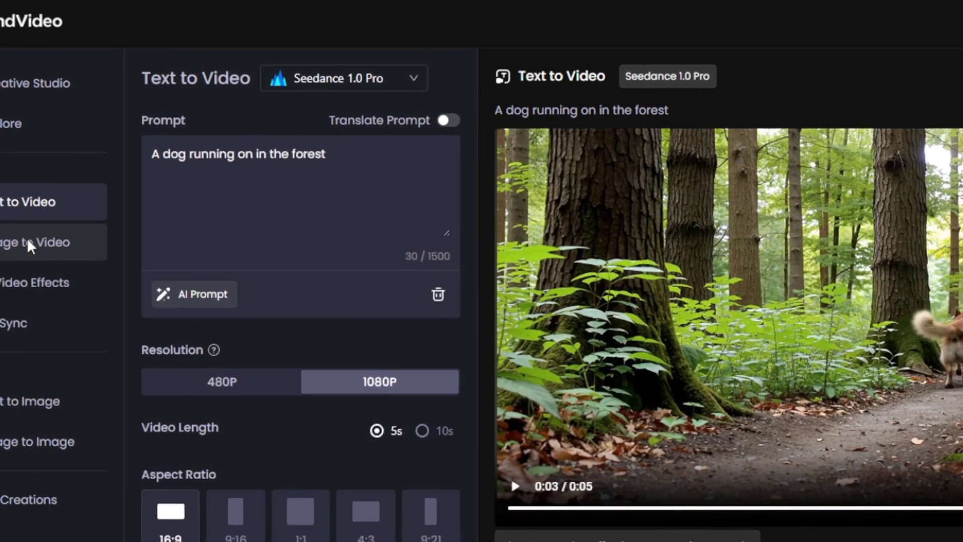
In Image to Video, prompt the woman to smile and touch her head at 1080P, then create it.
click(17, 203)
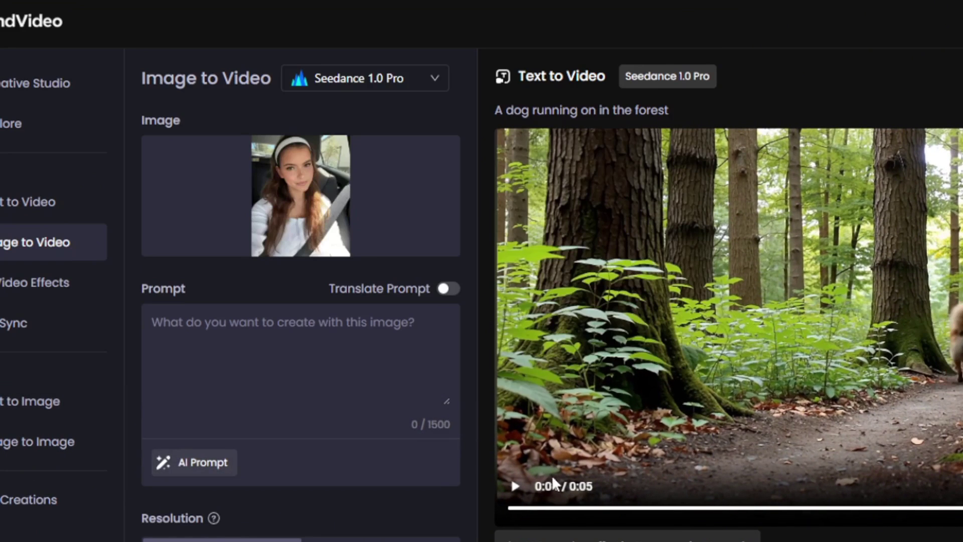
click(311, 331)
text(s)
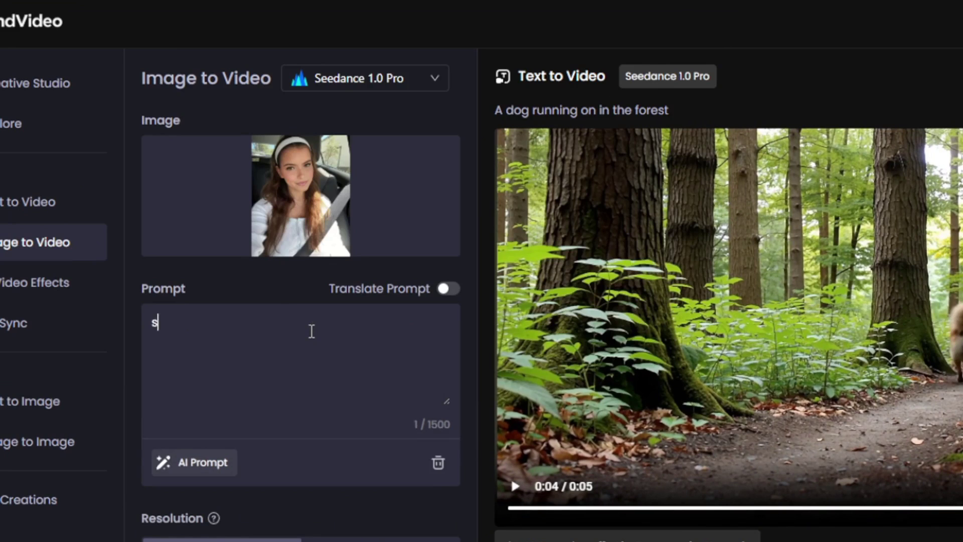
text(woman smiles and touches her head)
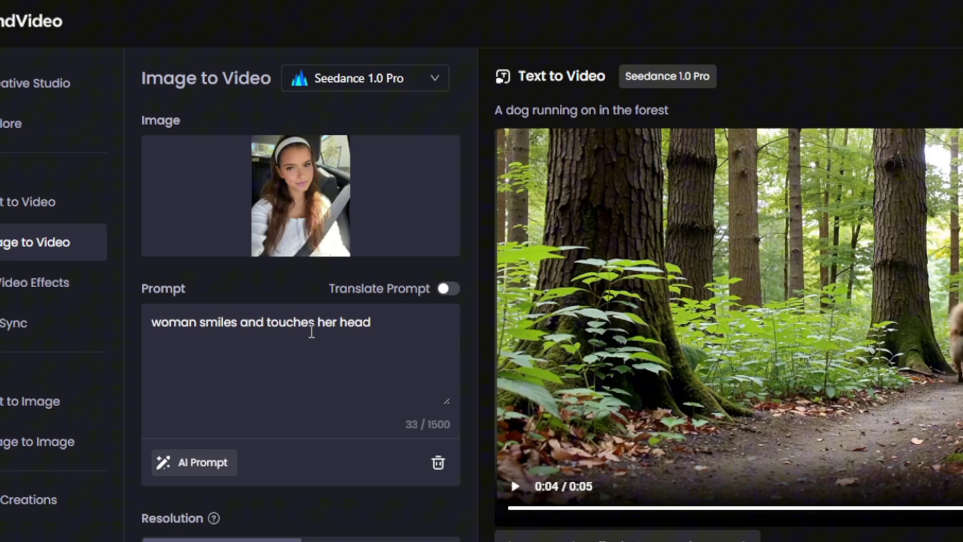
scroll(381, 307, down, 5)
click(359, 307)
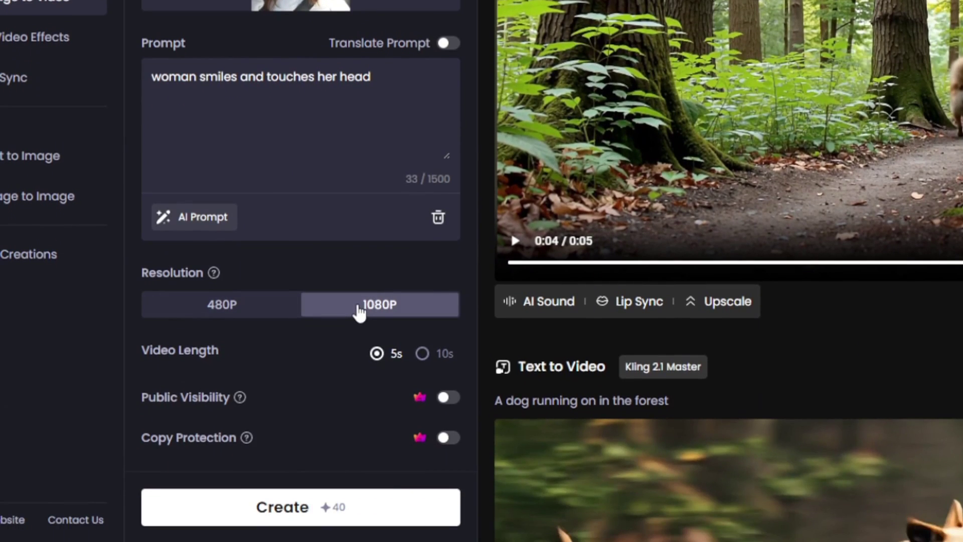
click(265, 510)
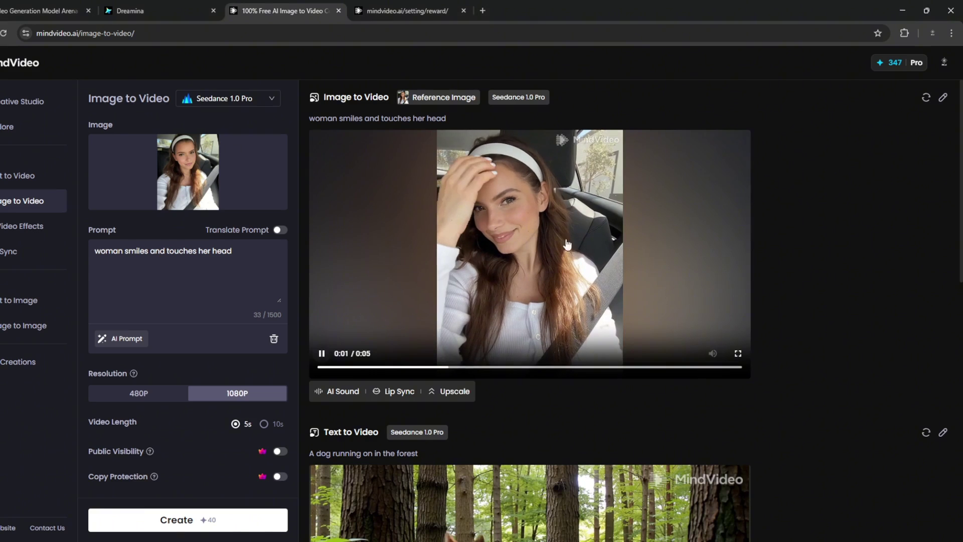
click(321, 367)
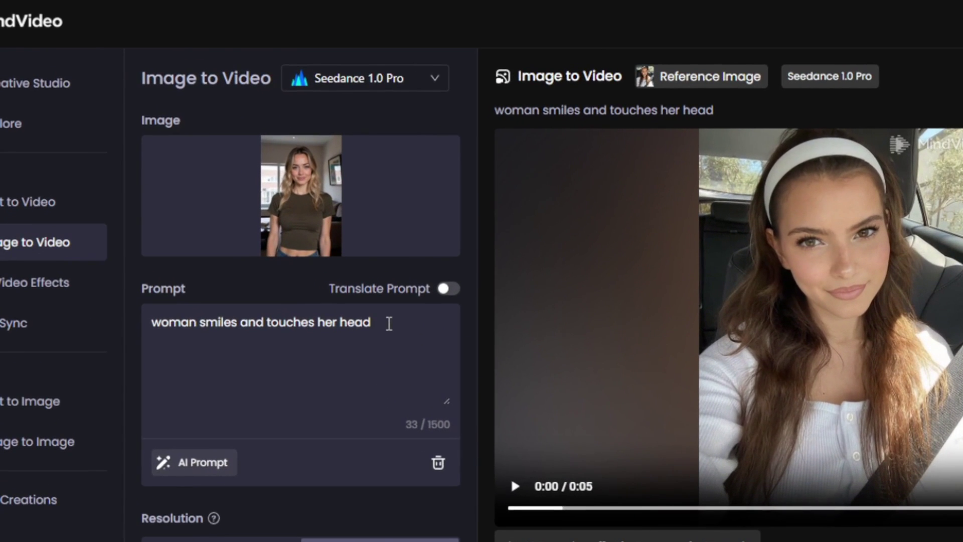
Rewrite the prompt so the woman is shocked and uses her hand to cover her mouth.
drag(389, 321, 200, 329)
key(BackSpace)
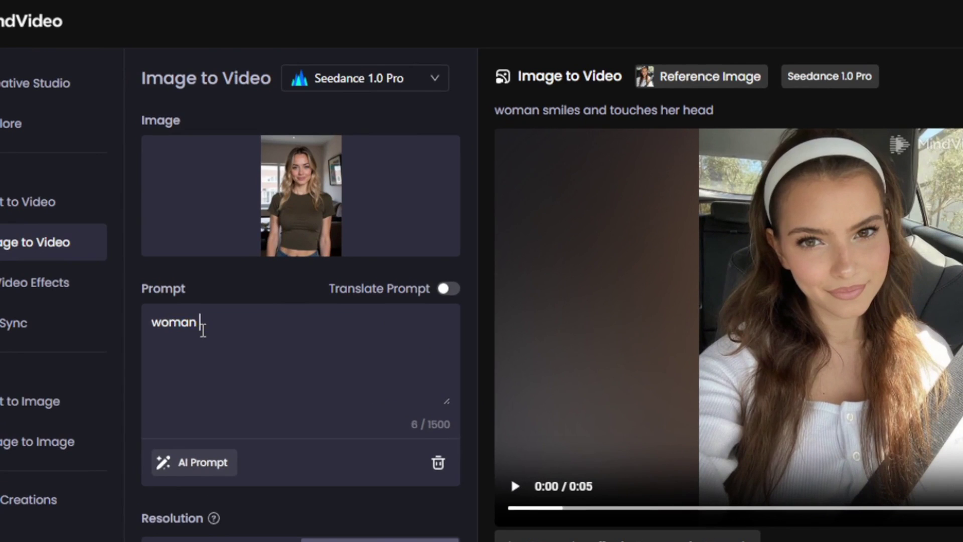
text(si)
key(BackSpace)
key(BackSpace)
text(is shocked and put her)
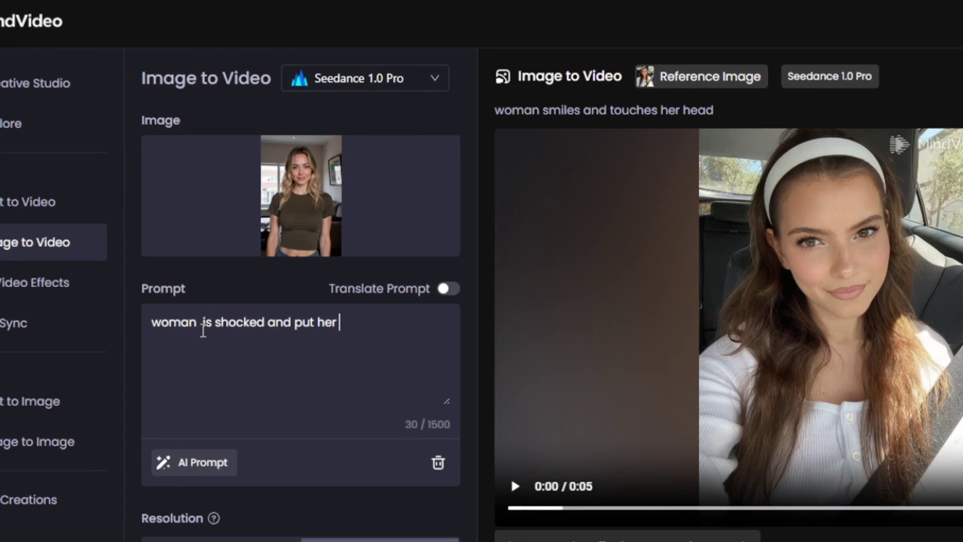
text( two)
key(BackSpace)
key(BackSpace)
key(BackSpace)
key(BackSpace)
key(BackSpace)
key(BackSpace)
text(uses her hand to cover her mouth in shock)
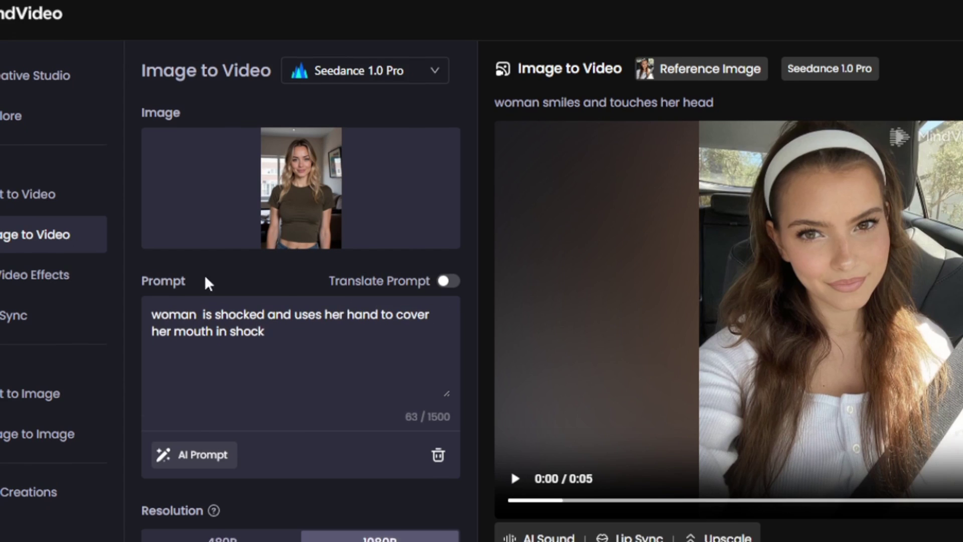
Generate the shocked-woman clip and watch it full screen.
scroll(216, 291, down, 5)
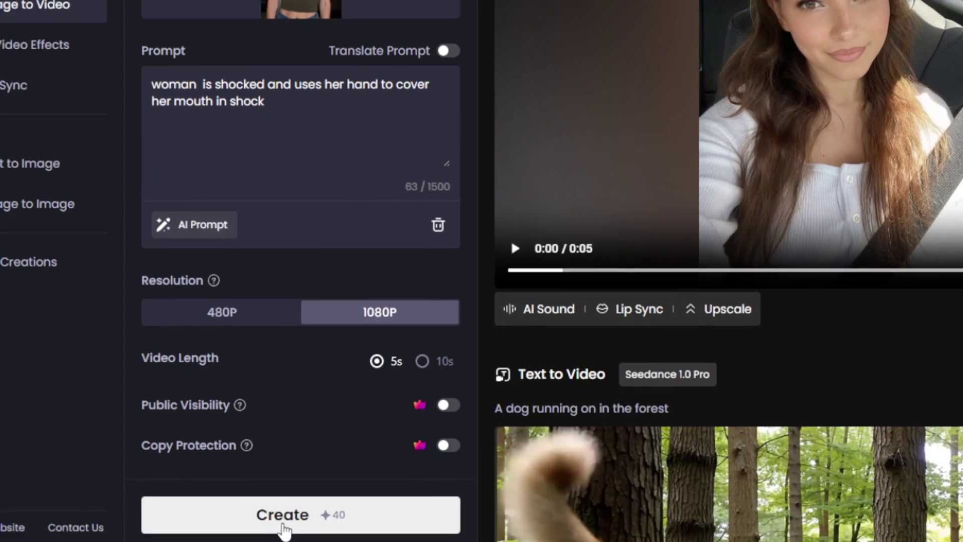
click(282, 511)
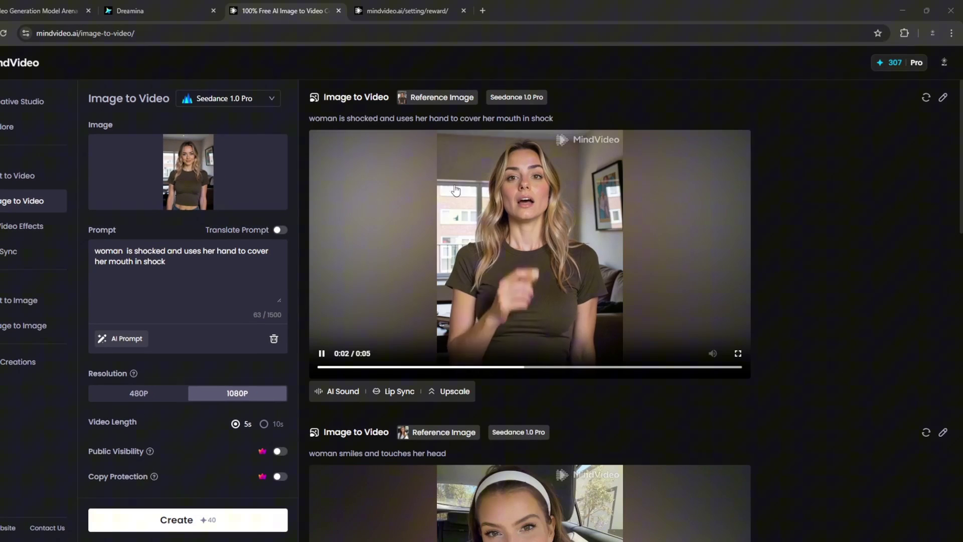
click(736, 354)
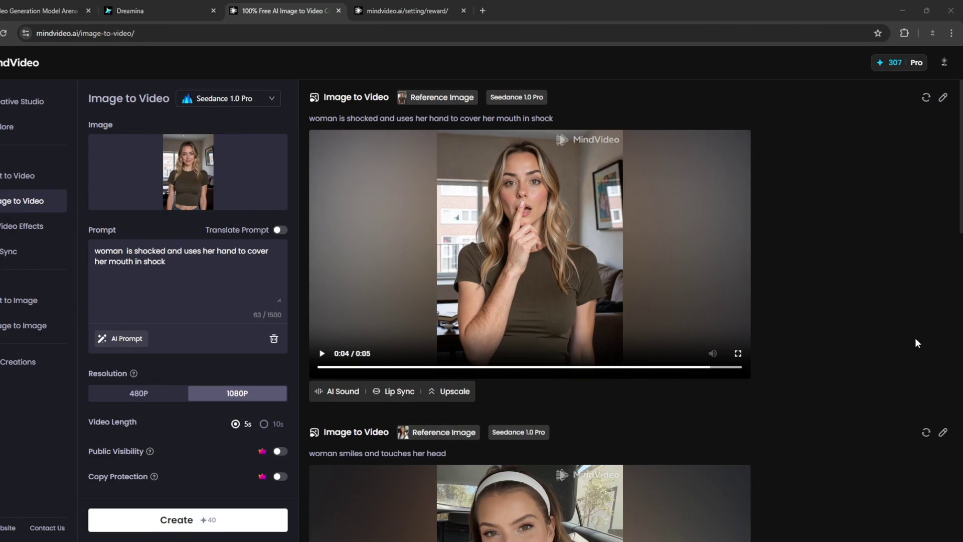
scroll(823, 335, down, 5)
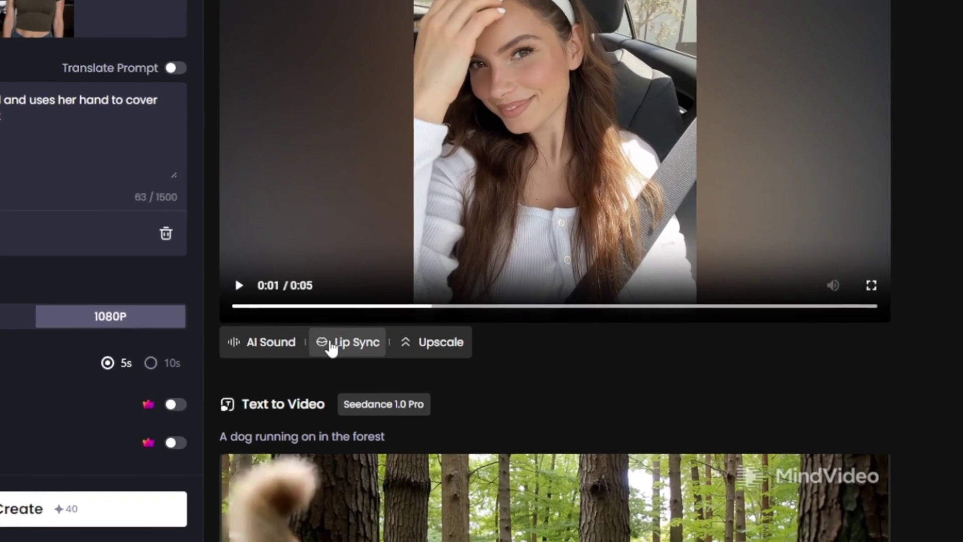
Send the car-selfie video to Lip Sync with the subscribe line spoken in the Grace voice.
click(331, 345)
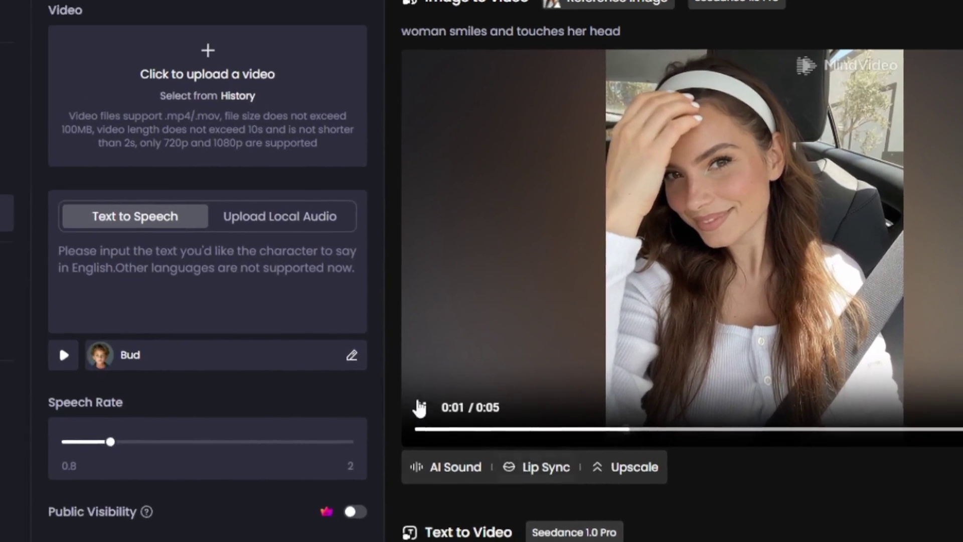
click(171, 286)
text(hey there, please subscribe to brain project.)
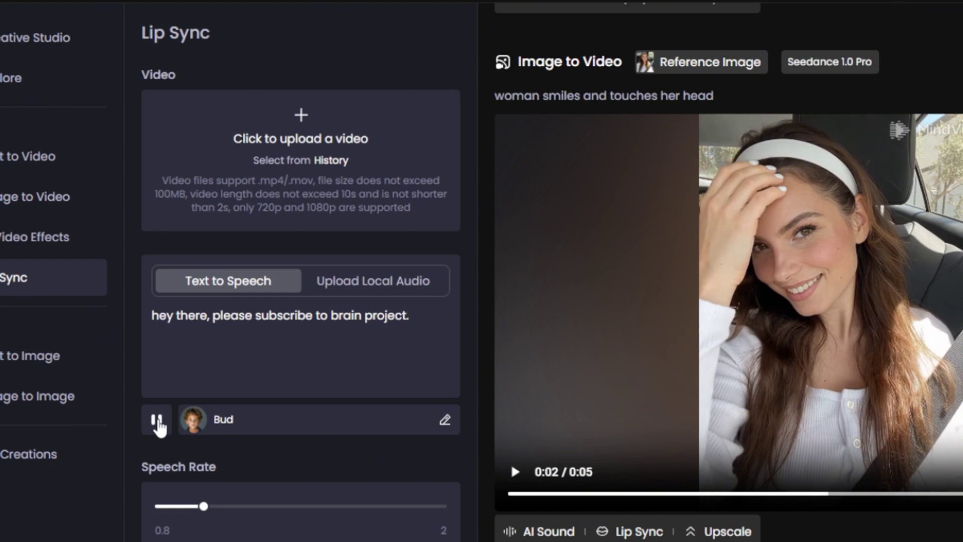
click(258, 429)
click(531, 215)
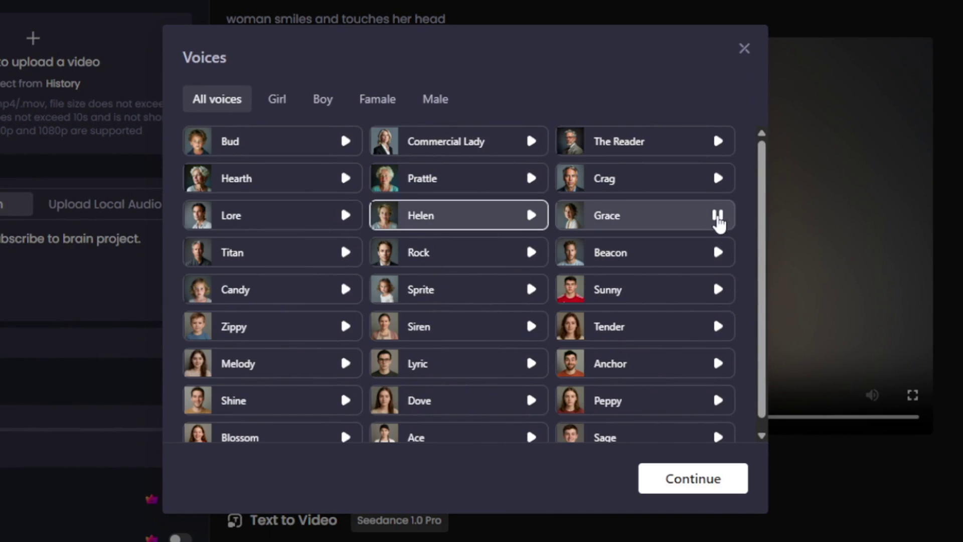
click(680, 481)
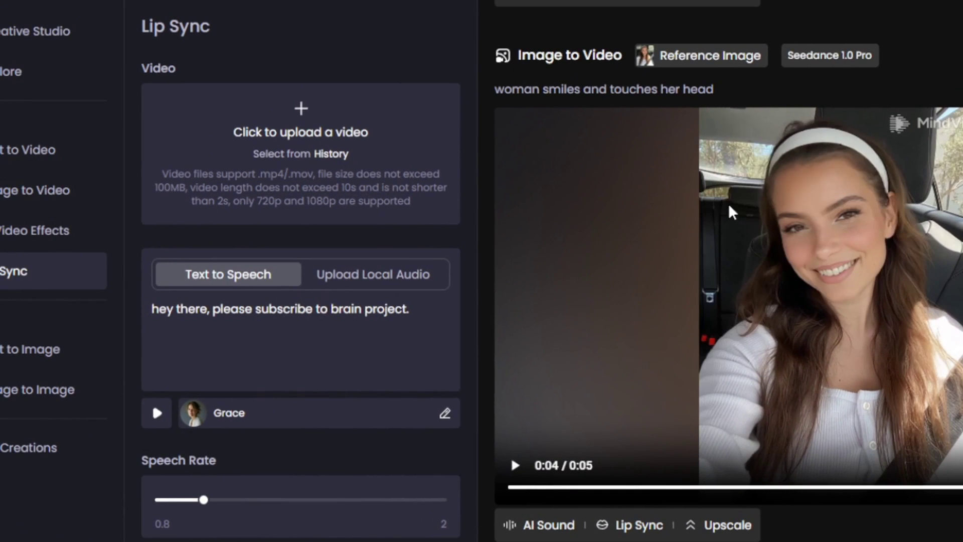
Use the car-selfie video from history as the source, generate the lip-sync clip and play it.
click(336, 156)
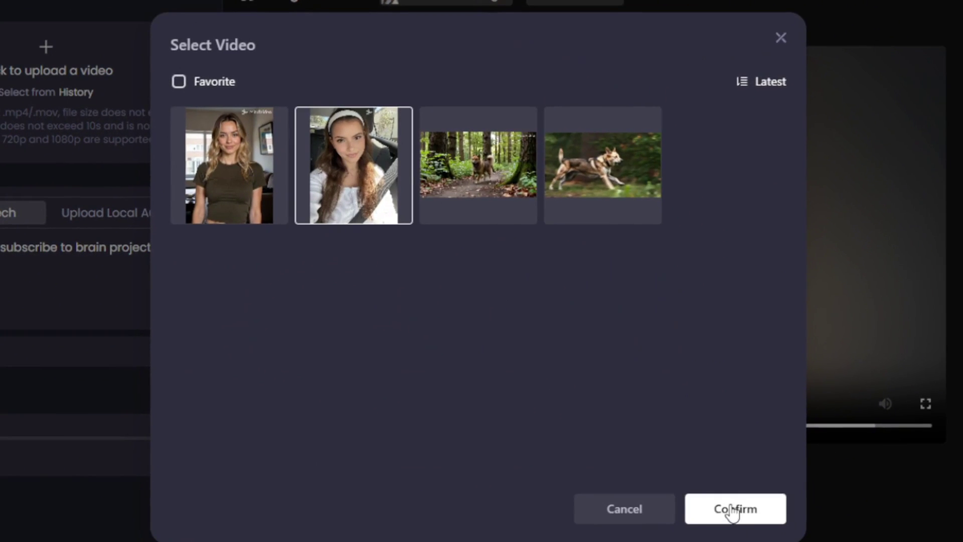
click(732, 509)
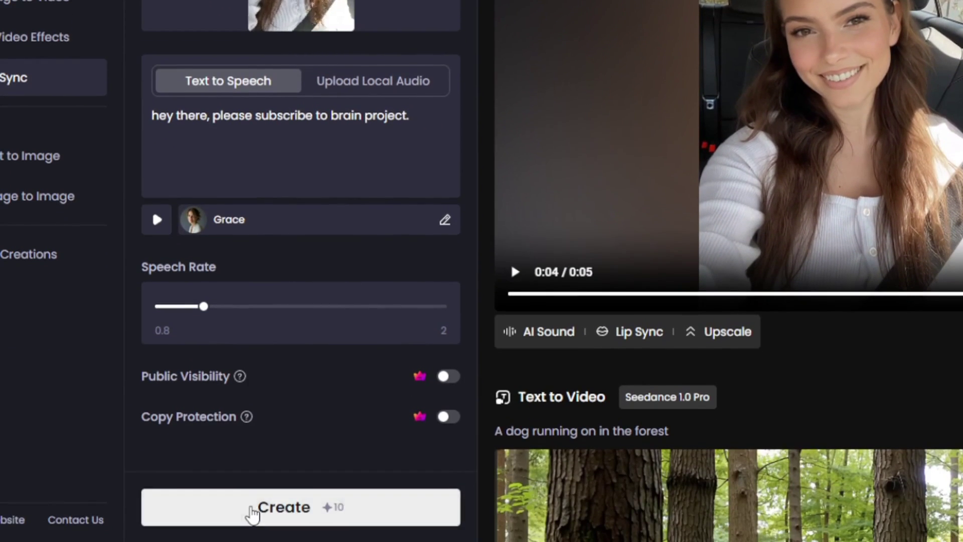
click(252, 509)
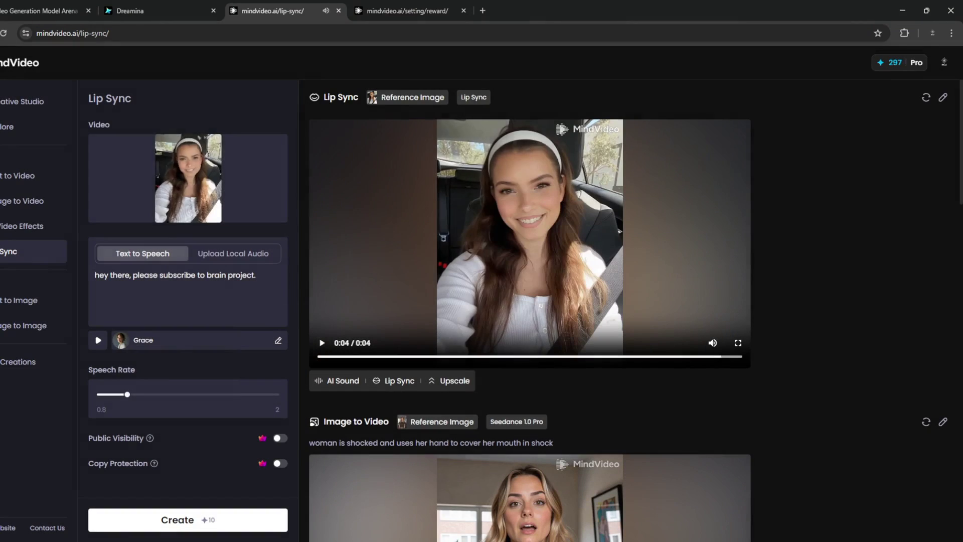
click(319, 344)
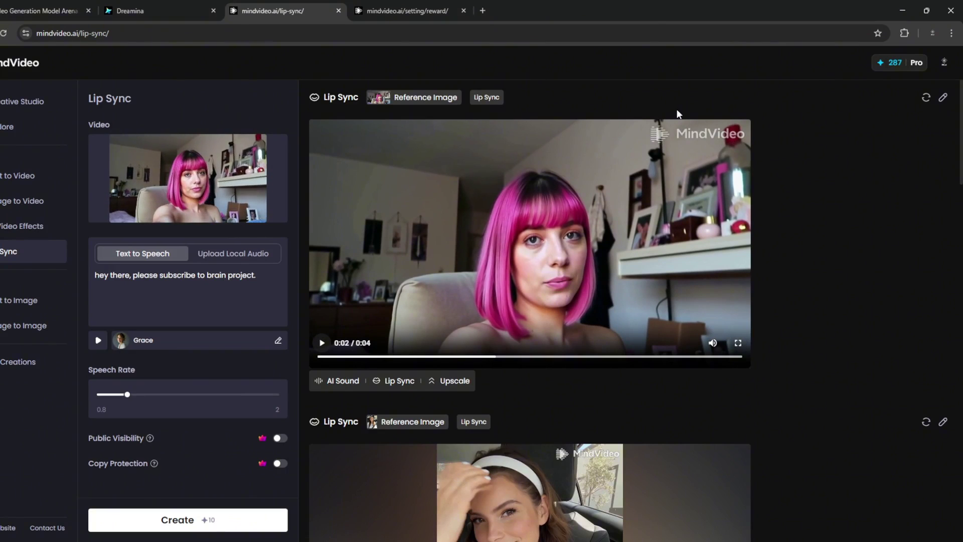
Open the AI Video Effects gallery with AI Kissing, AI Hug and Muscle templates.
click(8, 229)
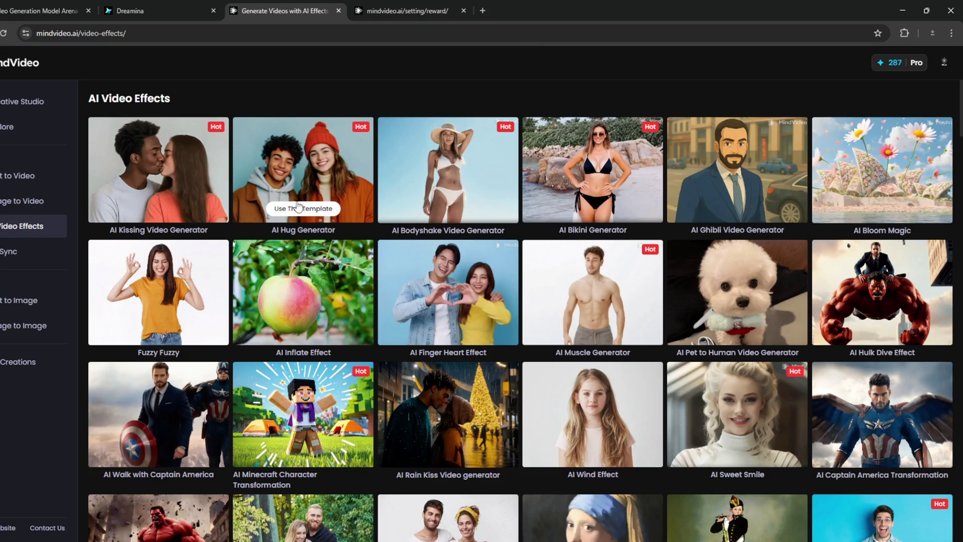
Create an AI Hug Generator video from the two-men photo and watch it fullscreen.
click(296, 210)
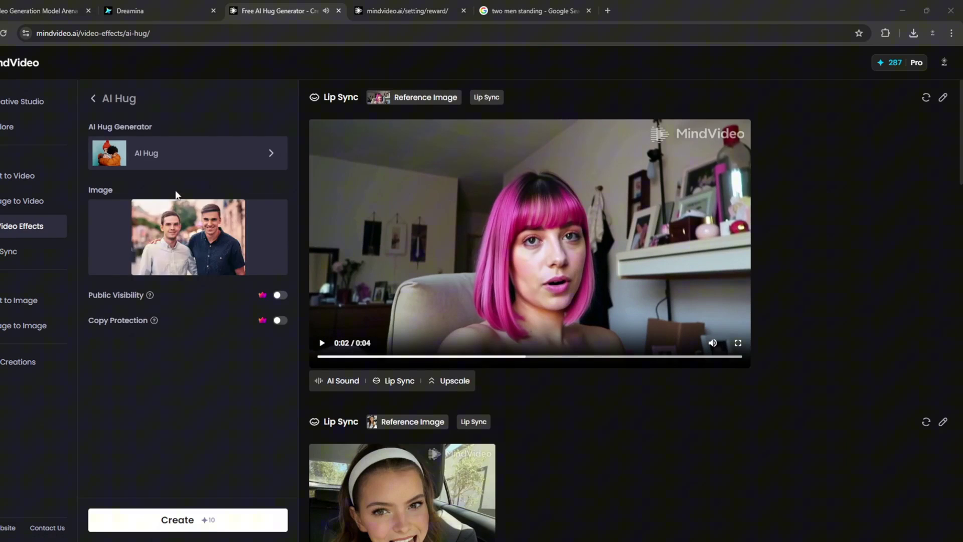
click(188, 520)
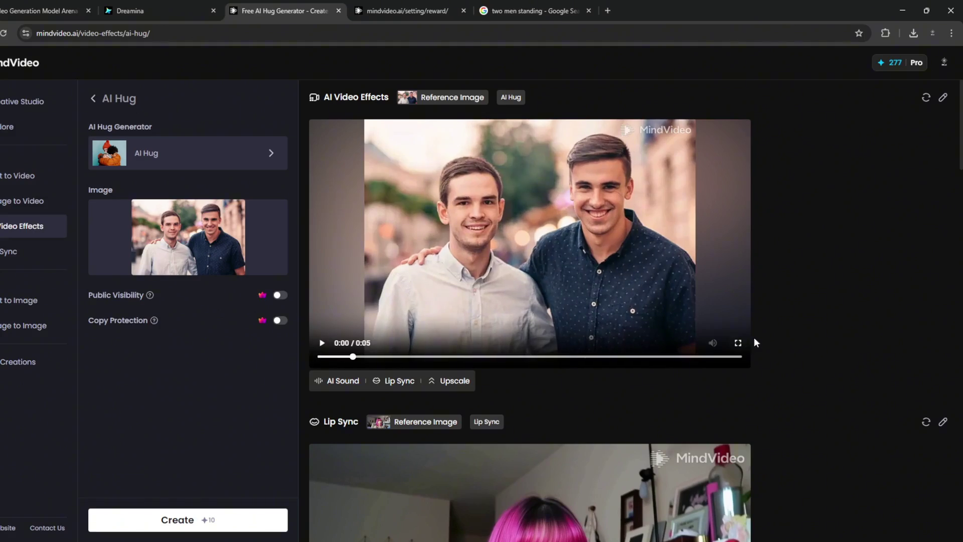
click(737, 343)
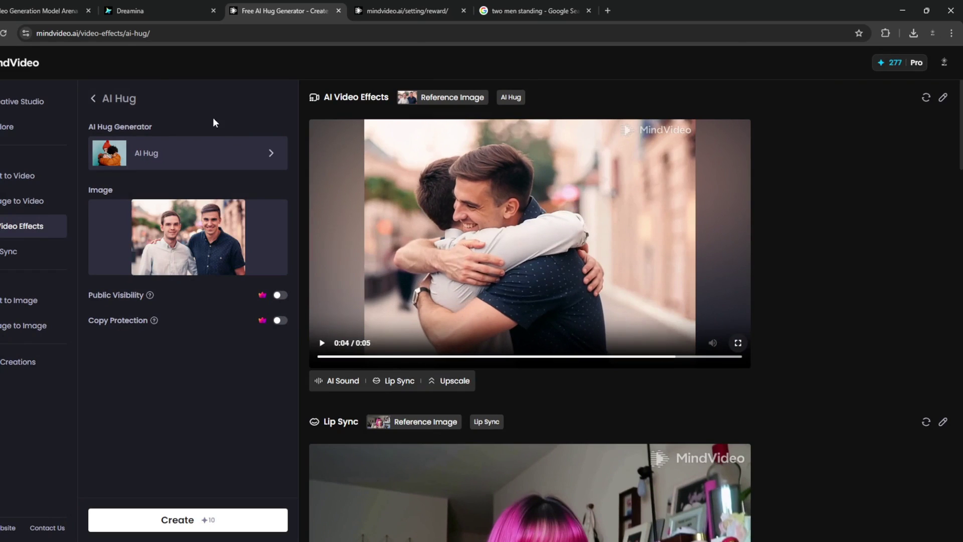
Make and replay an AI Ghibli video of the pink-haired woman, then a Fuzzy Fuzzy one.
click(91, 99)
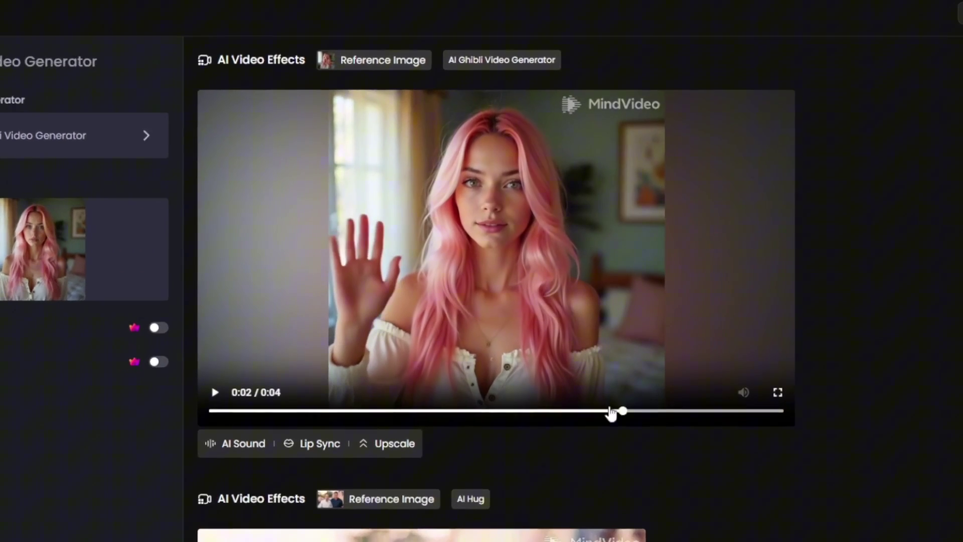
drag(611, 410, 161, 412)
click(214, 392)
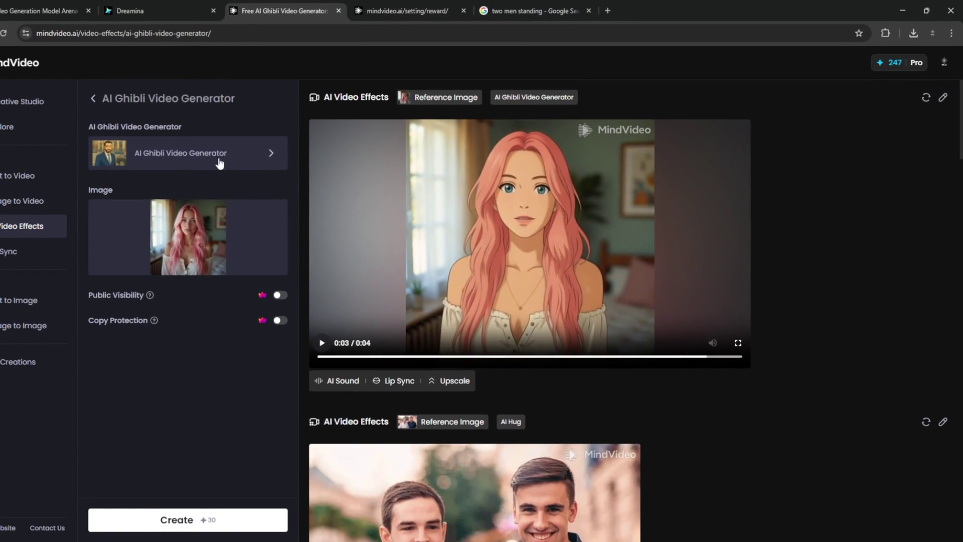
click(213, 150)
mouse_move(539, 293)
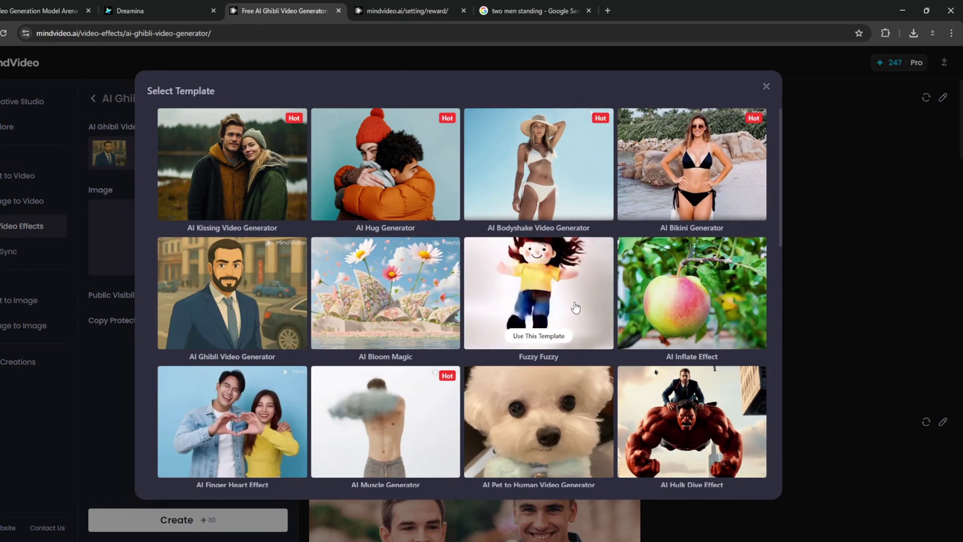
click(575, 307)
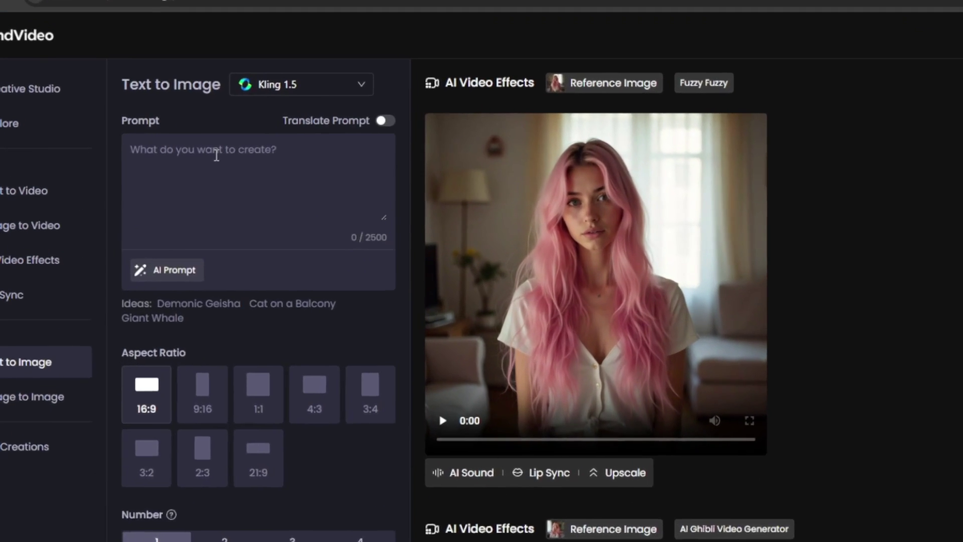
Generate a 16:9 Kling 1.5 image of a pink-haired woman in her room, fixing the misspelling.
click(216, 155)
text(a wom)
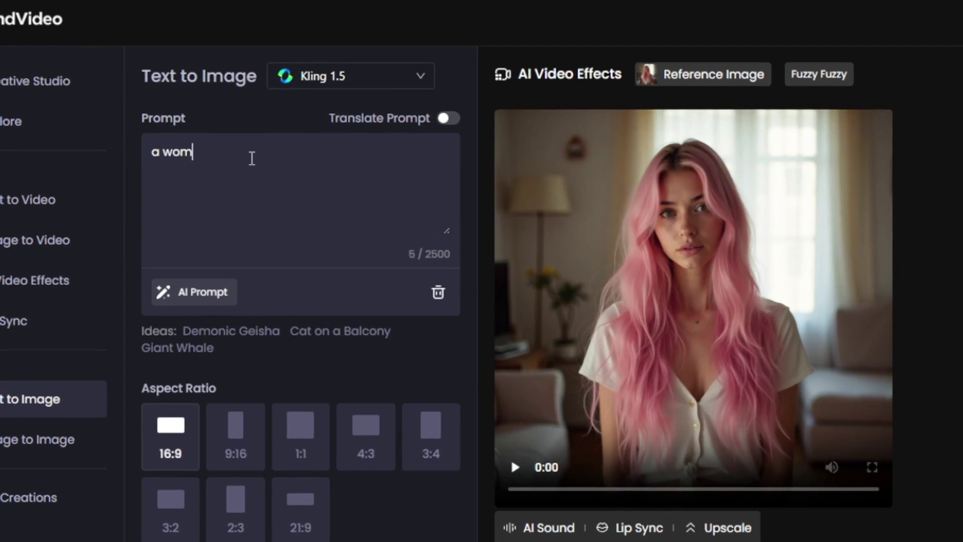
text(room)
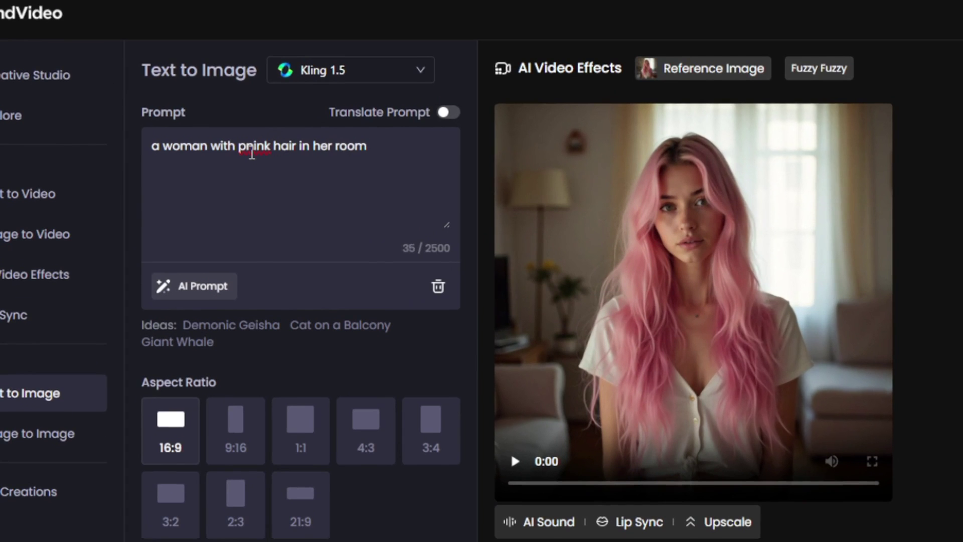
right_click(254, 153)
click(276, 184)
click(290, 520)
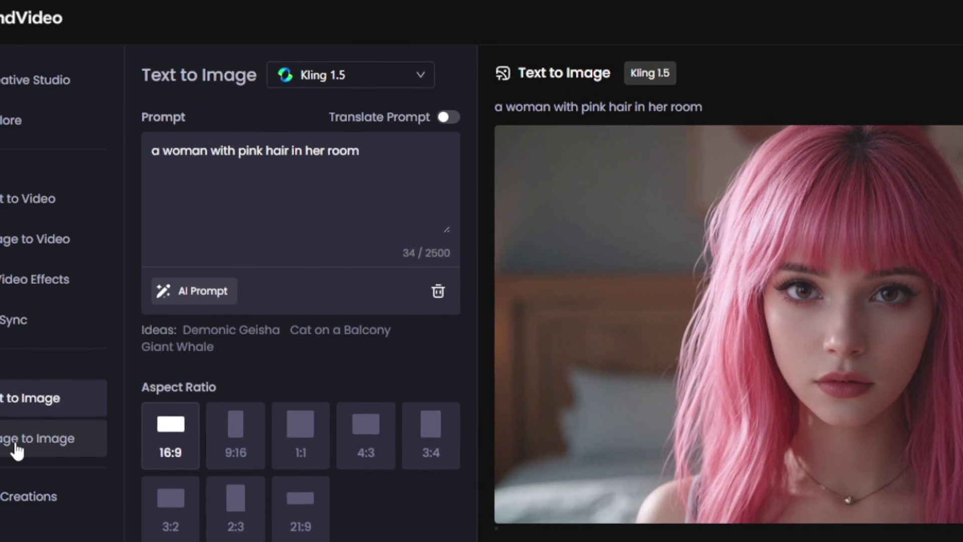
Generate a 9:16 Image to Image picture from the car-selfie photo with a 'pink hair inside her room' prompt.
click(18, 449)
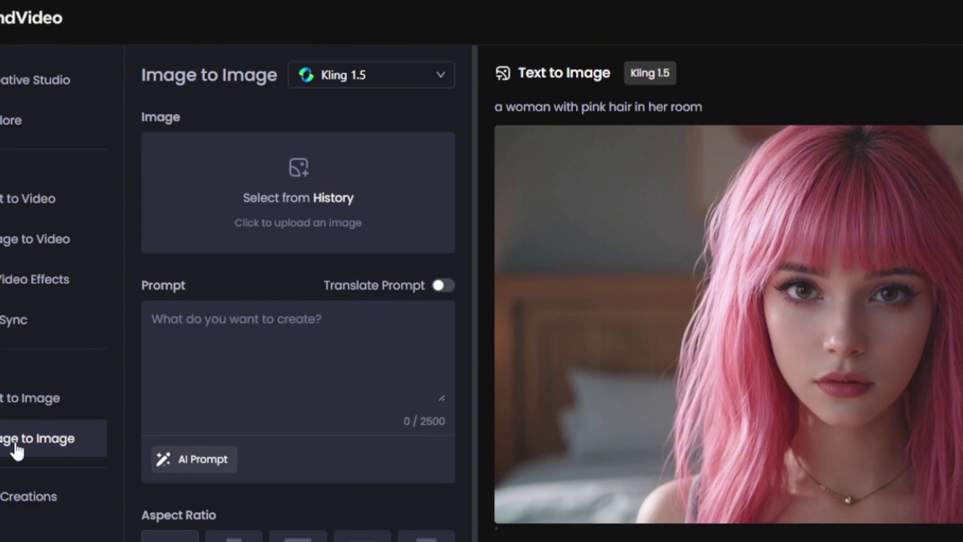
click(295, 171)
text(a woman with)
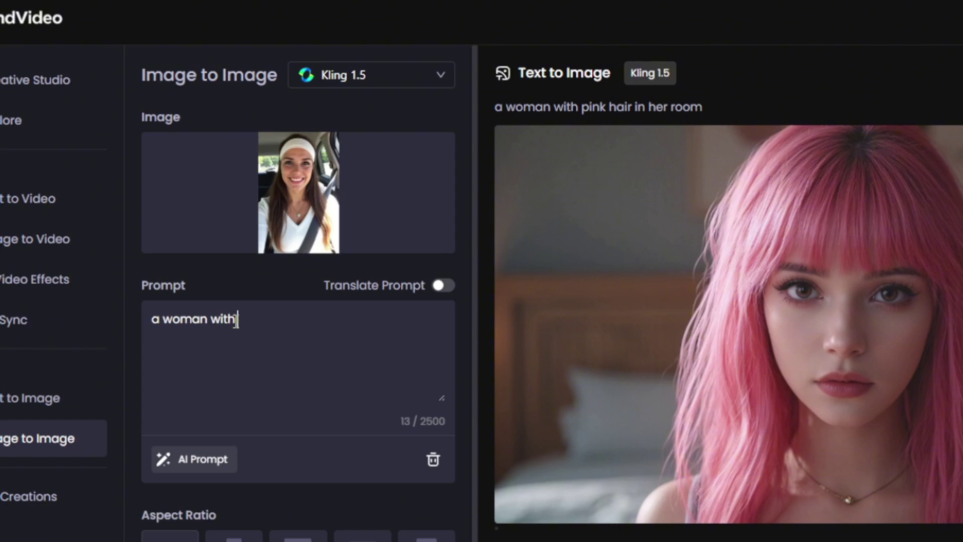
text(pink hair inside her room)
scroll(292, 391, down, 5)
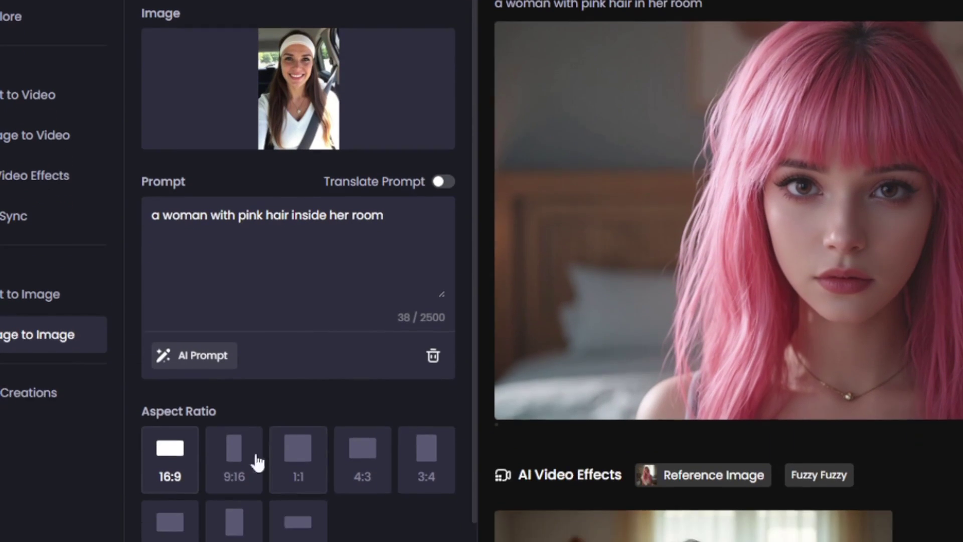
click(232, 362)
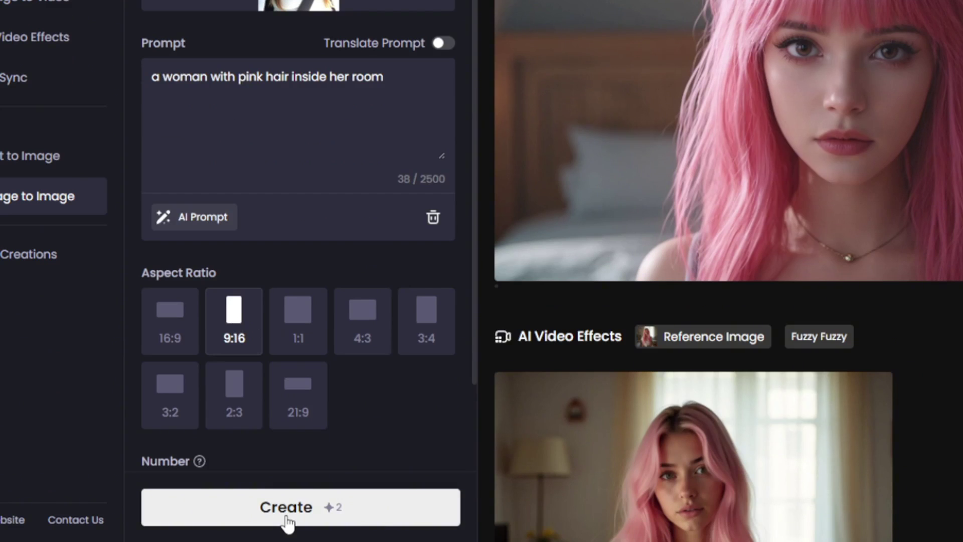
click(286, 518)
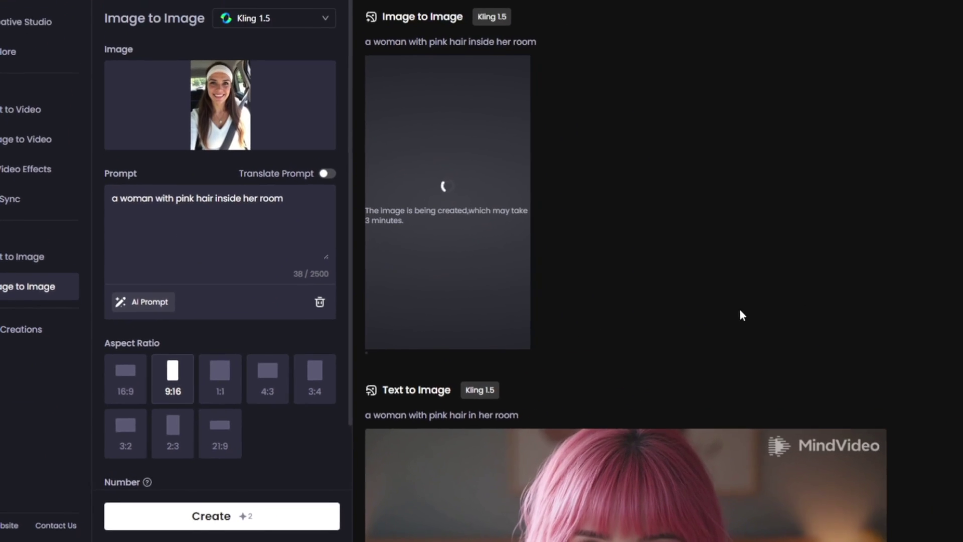